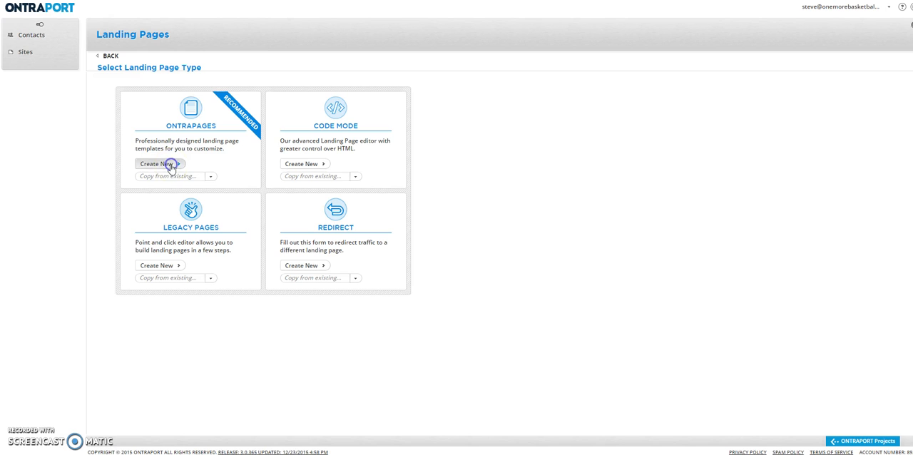
Create a new landing page of the ONTRApages type and browse its featured templates.
left_click(170, 166)
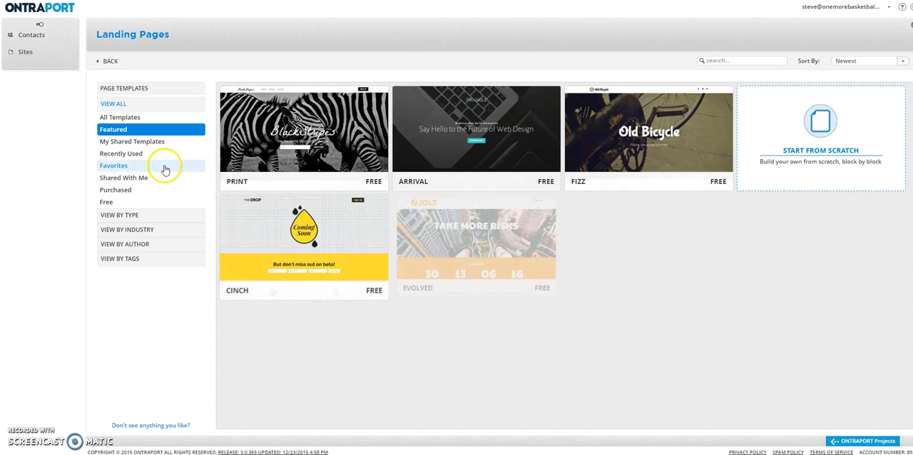
mouse_move(230, 163)
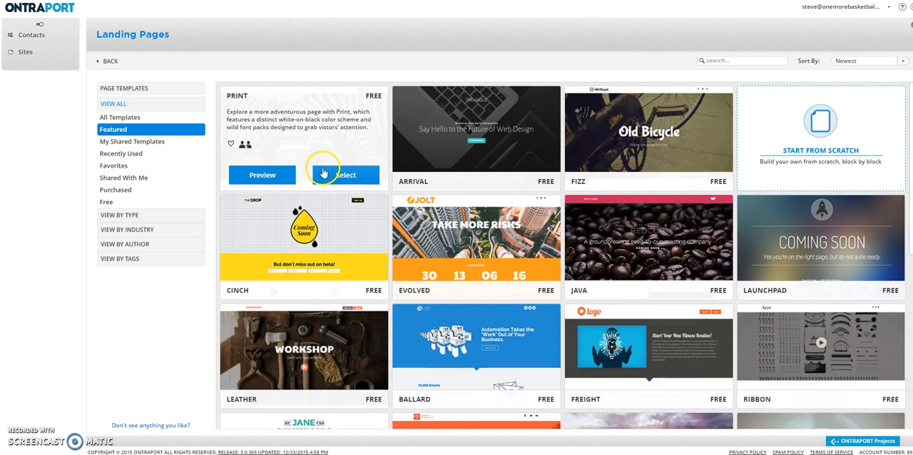
scroll(323, 176, "down", 2)
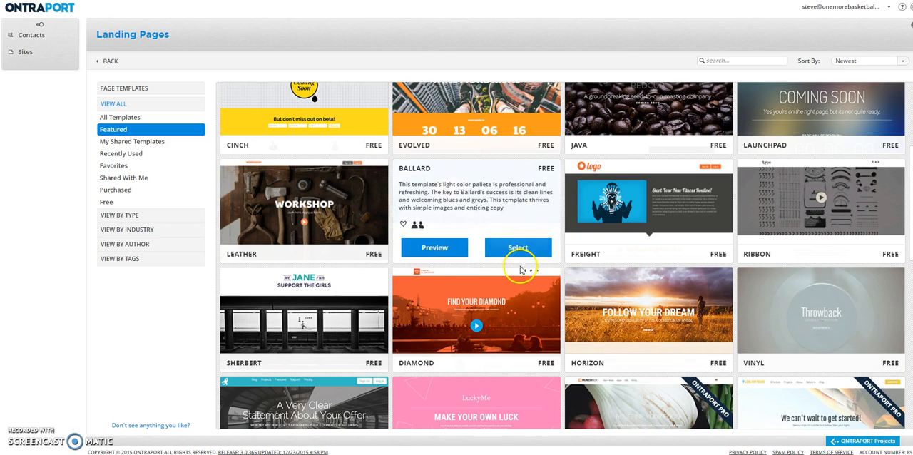
mouse_move(483, 299)
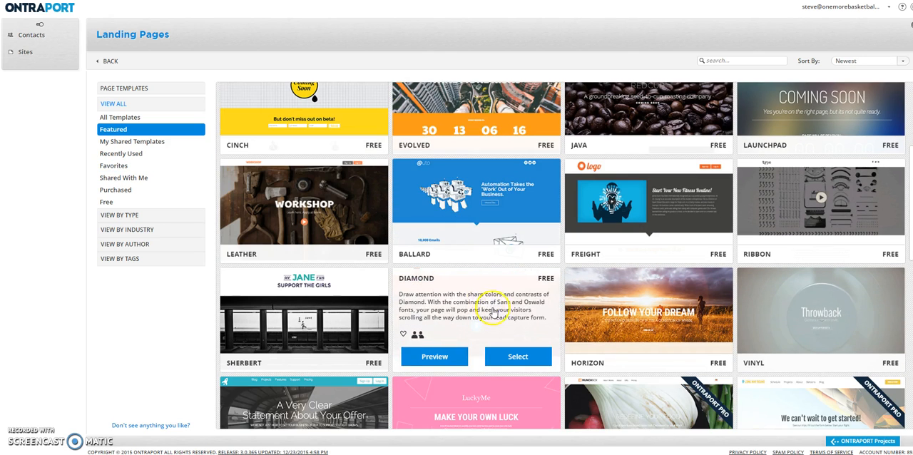
left_click(451, 352)
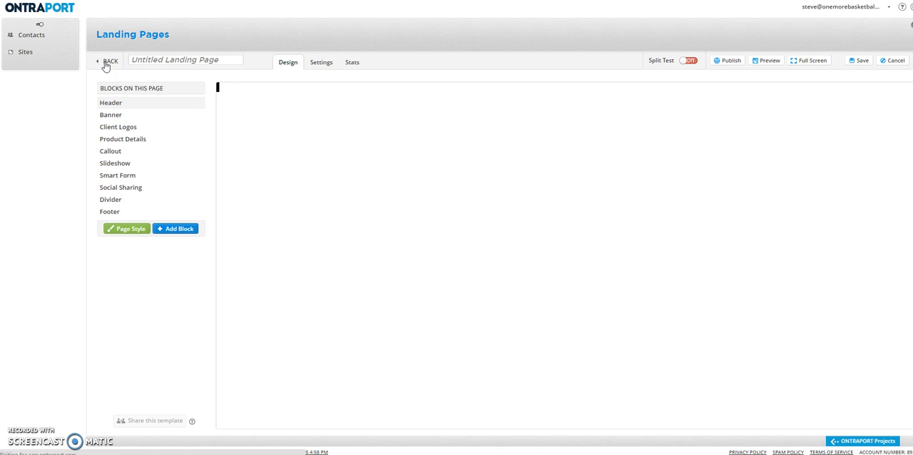
left_click(107, 63)
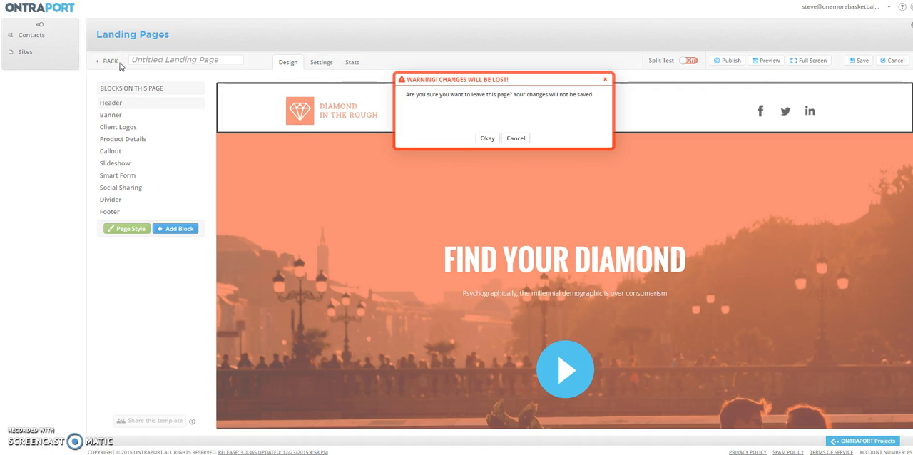
left_click(487, 139)
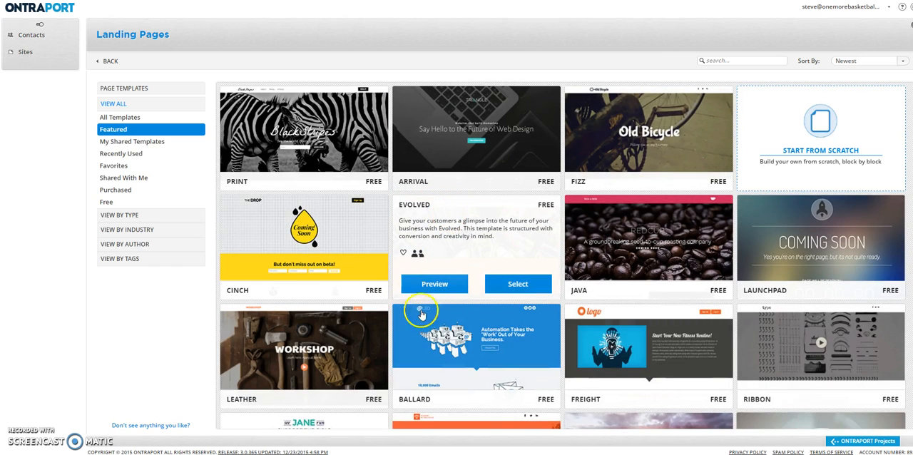
Preview the Diamond template, examine its sections from the banner down to the footer, and close the preview.
scroll(450, 293, "down", 3)
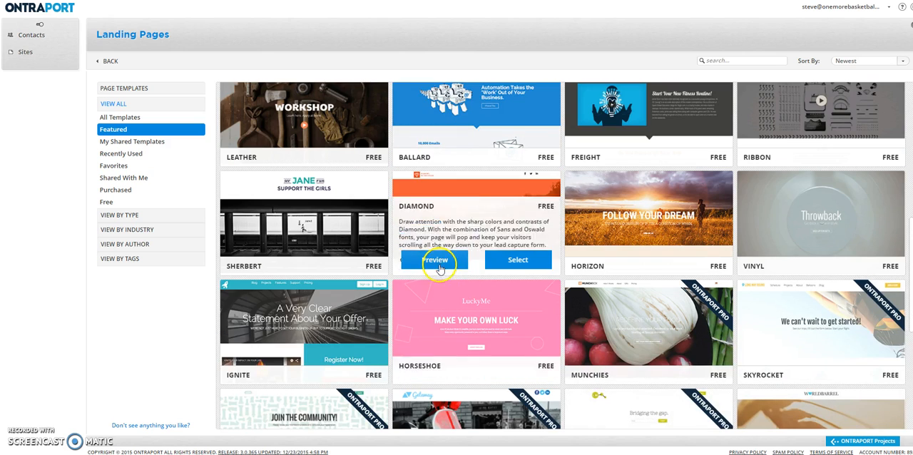
left_click(434, 260)
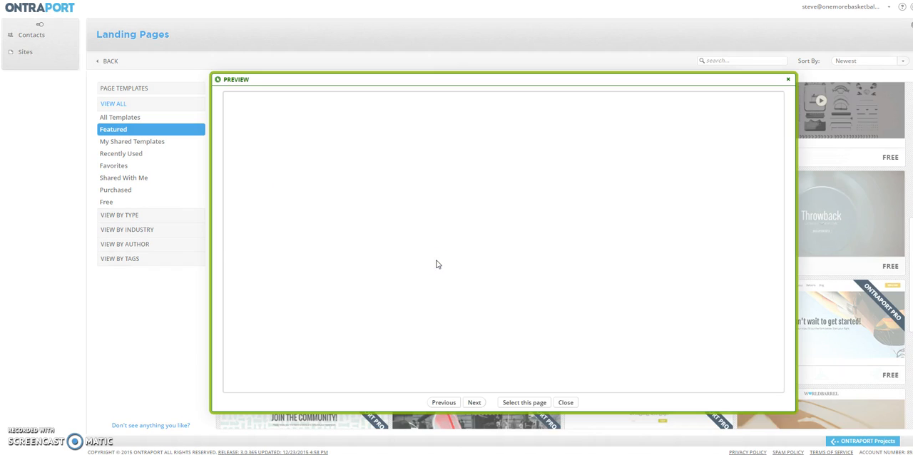
scroll(460, 249, "down", 5)
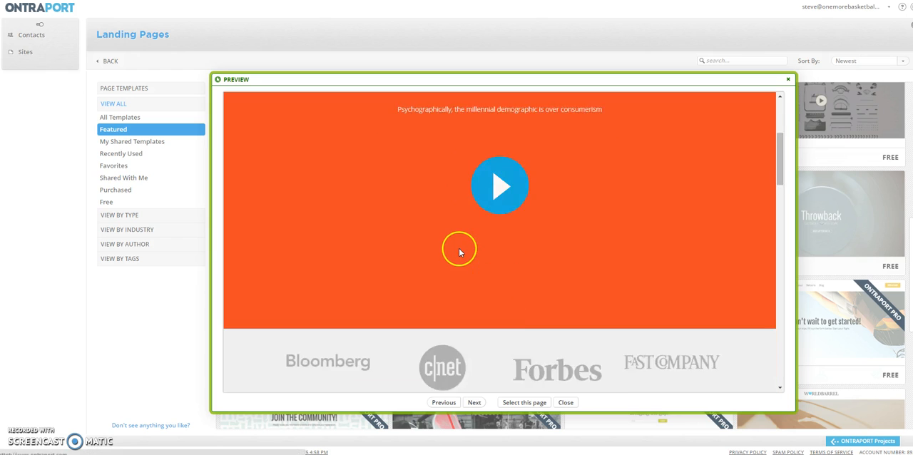
scroll(459, 251, "down", 4)
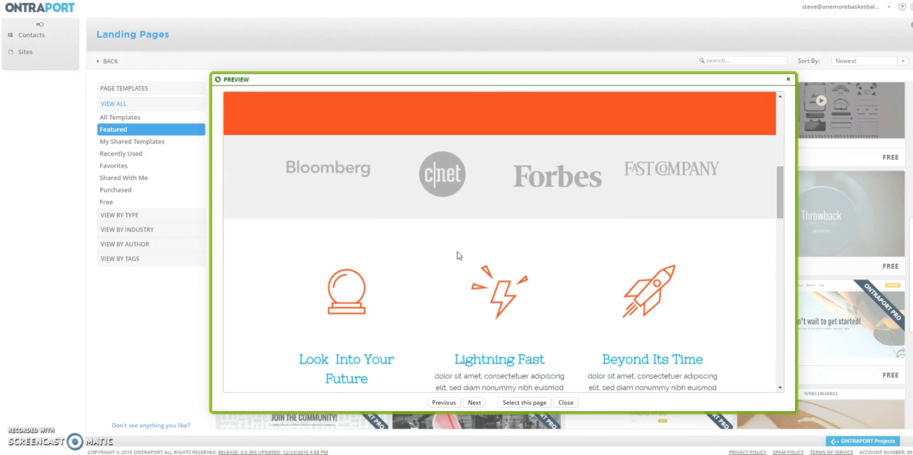
scroll(457, 255, "down", 10)
scroll(457, 255, "down", 10)
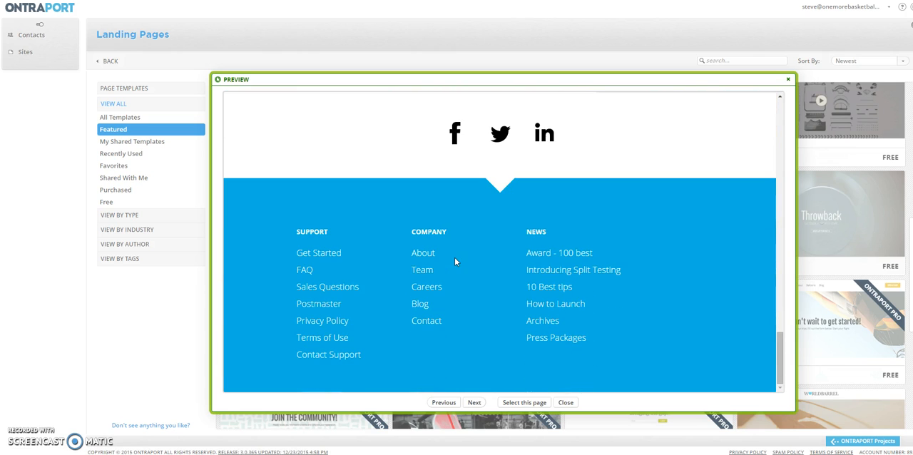
left_click(80, 341)
left_click(564, 404)
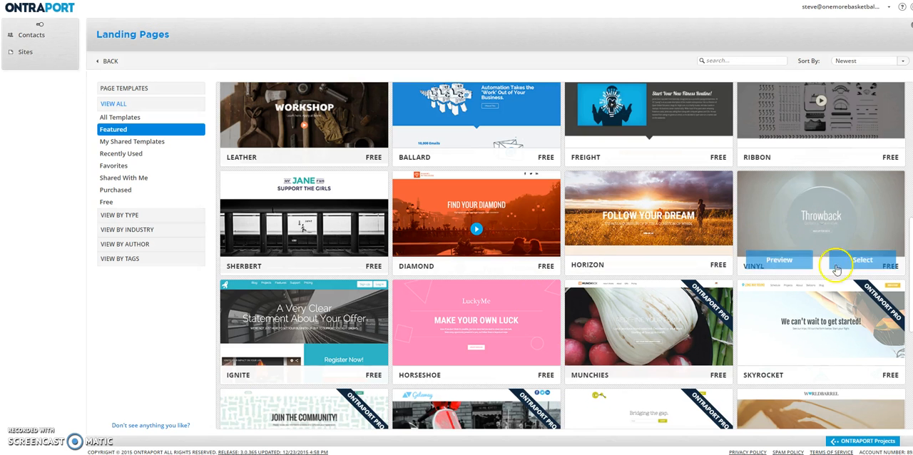
Look through the featured template gallery, including the templates marked ONTRAPORT PRO.
scroll(596, 312, "down", 3)
scroll(476, 288, "down", 2)
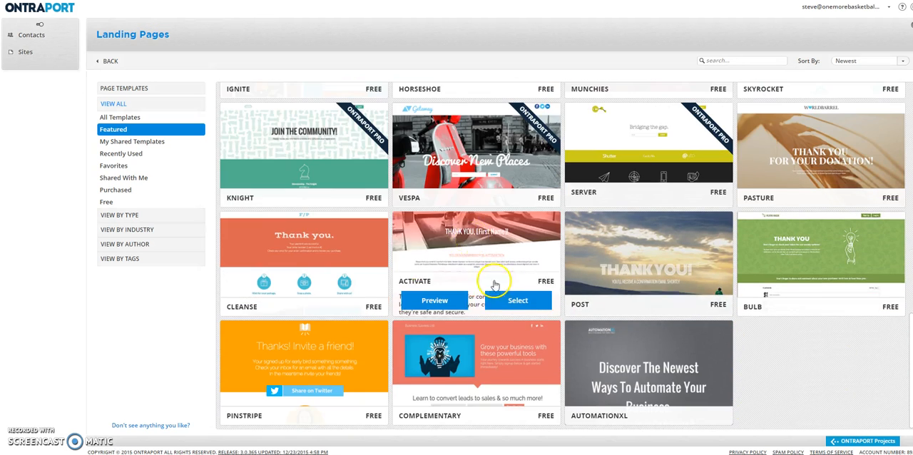
scroll(555, 279, "up", 8)
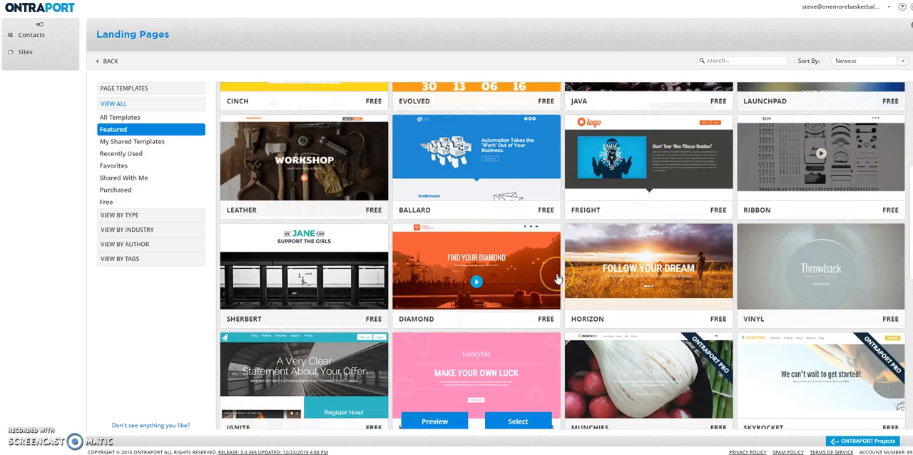
left_click(817, 127)
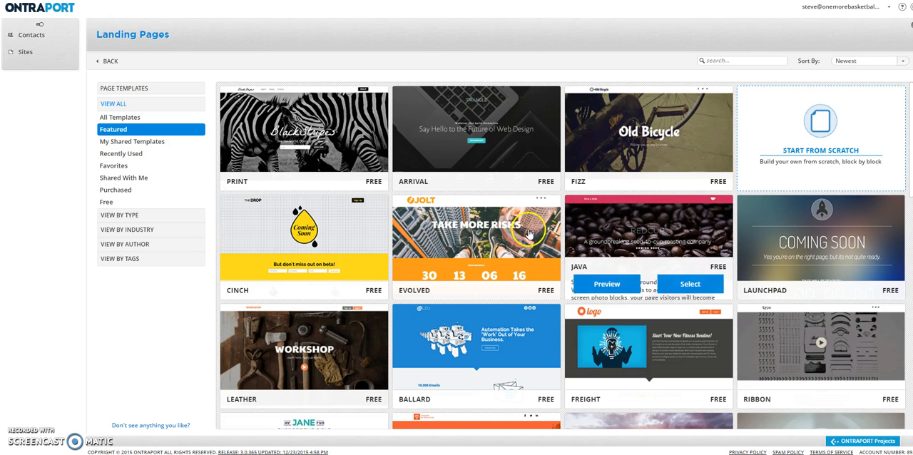
scroll(509, 240, "down", 3)
scroll(496, 244, "down", 2)
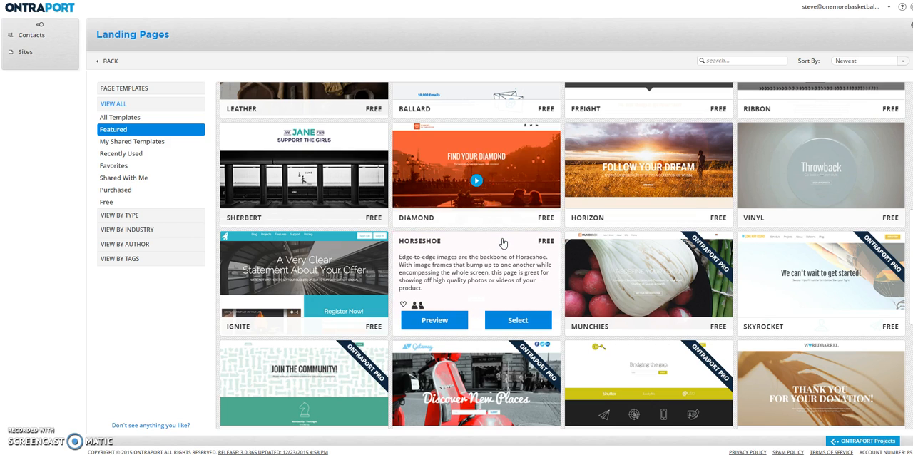
scroll(503, 243, "down", 1)
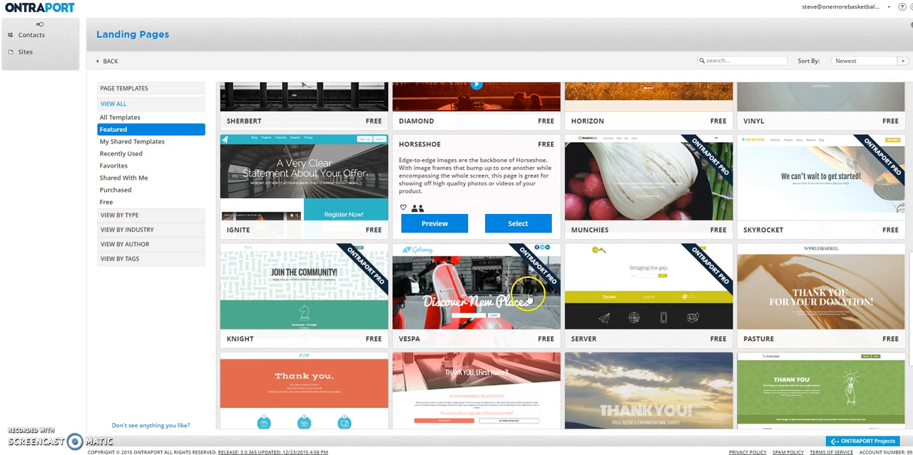
left_click(644, 283)
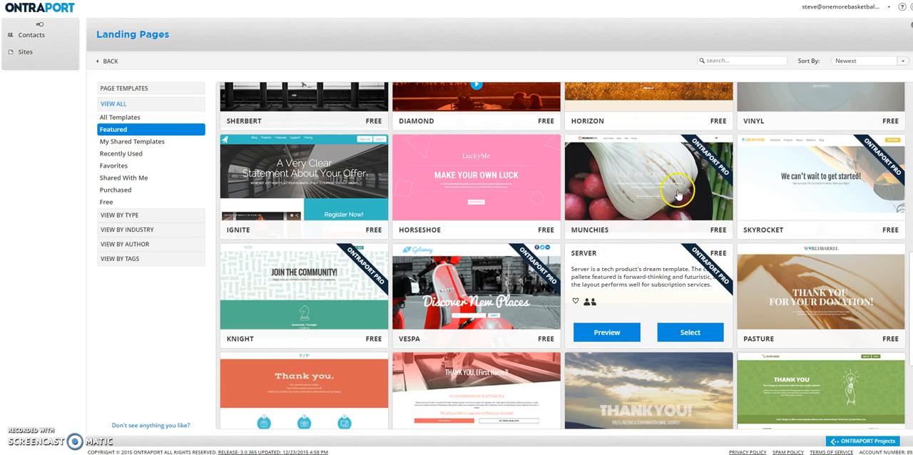
mouse_move(709, 156)
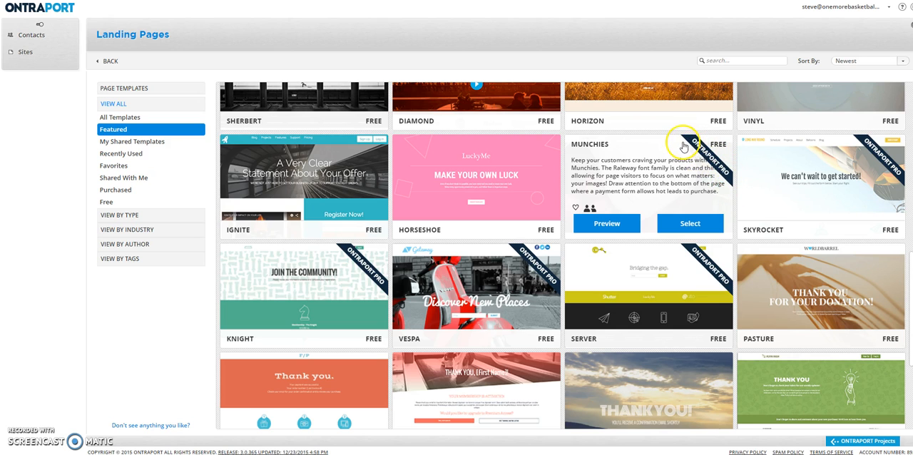
Select the Post thank-you template for the landing page and name the page TEST EDM.
scroll(695, 221, "down", 3)
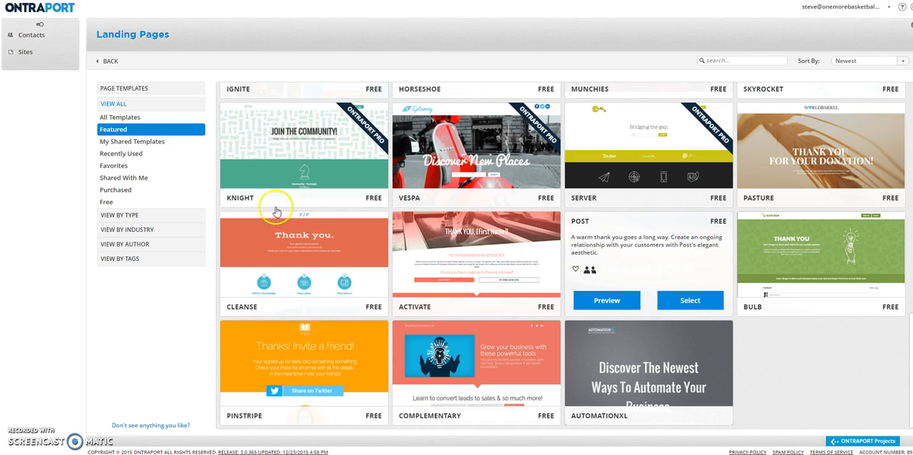
mouse_move(268, 191)
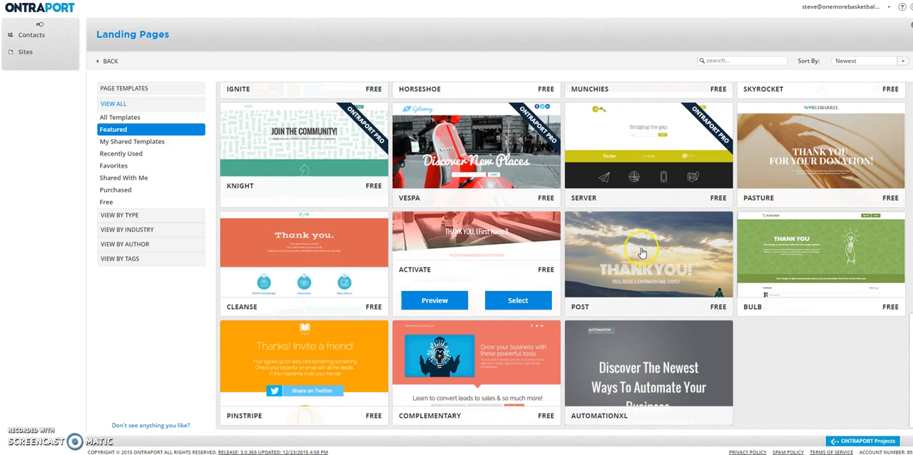
mouse_move(641, 253)
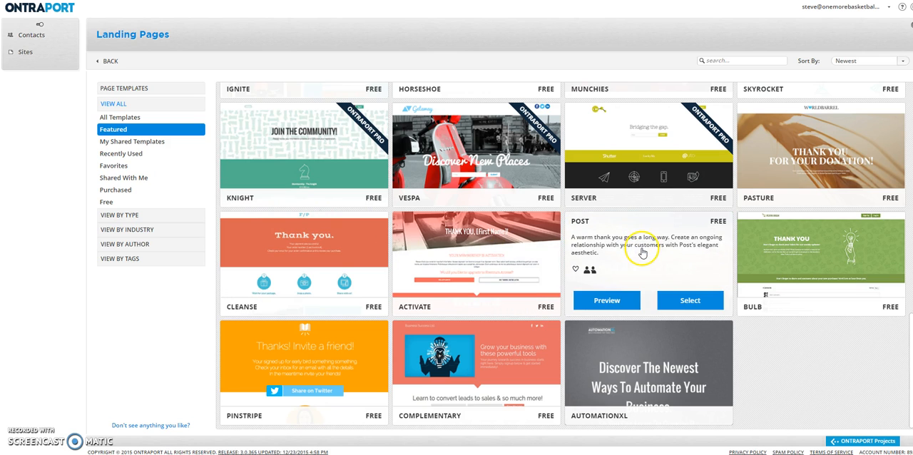
left_click(674, 301)
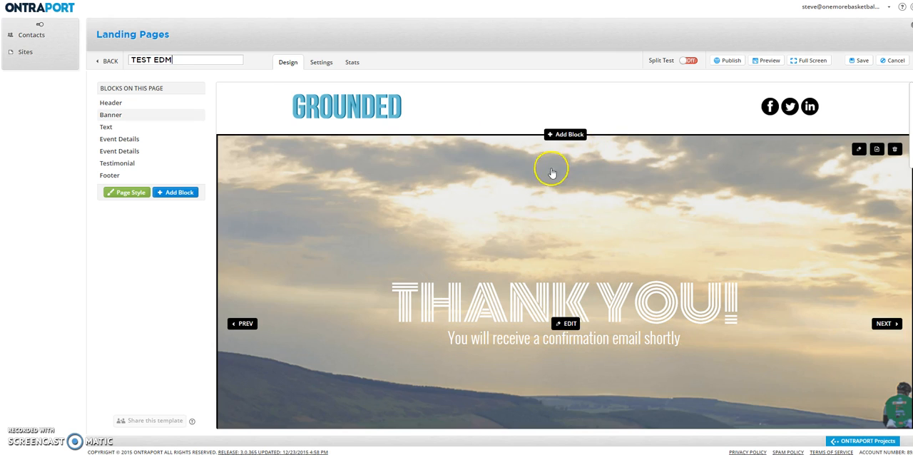
Examine the page's blocks, from the header and thank-you banner through the text and event details.
scroll(542, 178, "down", 5)
scroll(521, 230, "up", 5)
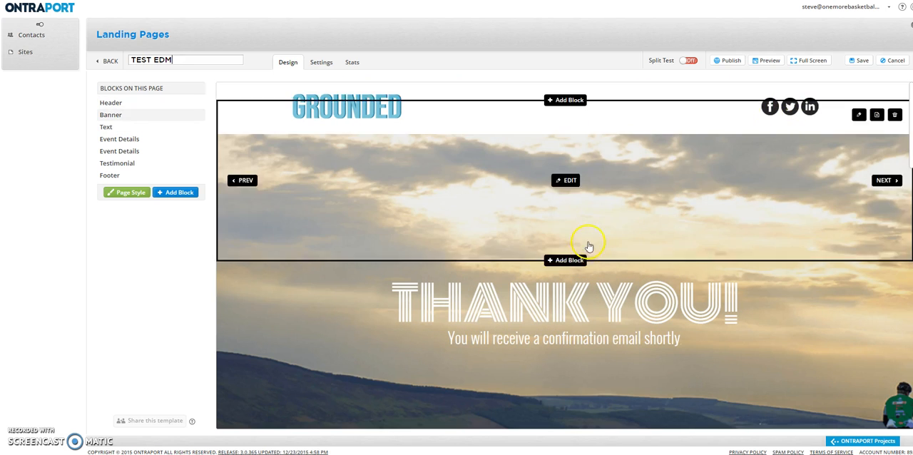
scroll(557, 292, "down", 1)
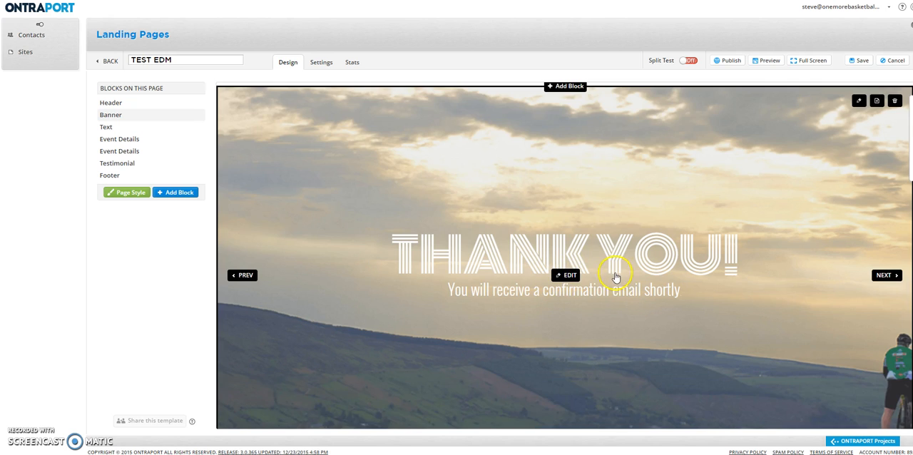
scroll(616, 276, "down", 1)
scroll(644, 246, "down", 9)
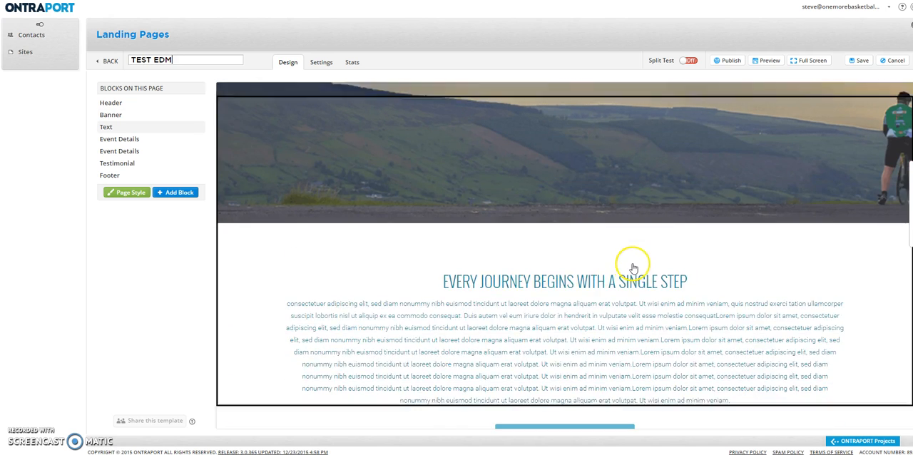
scroll(596, 264, "up", 1)
scroll(599, 266, "down", 5)
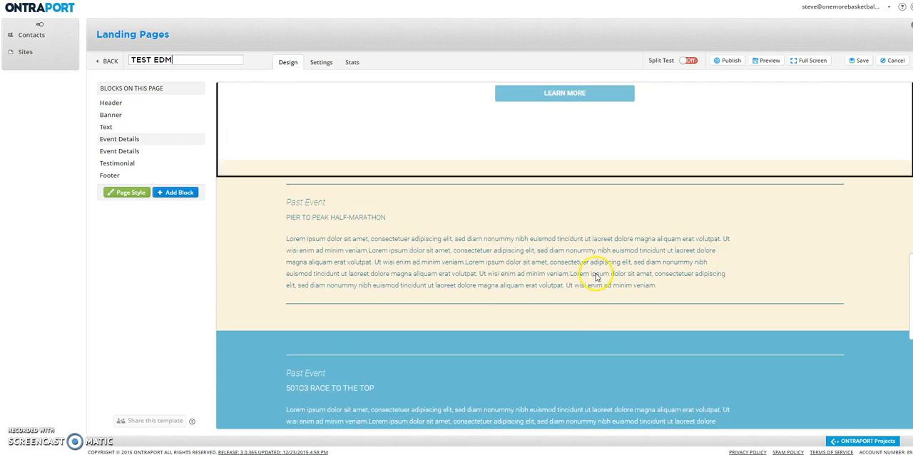
scroll(602, 271, "up", 2)
scroll(602, 273, "up", 8)
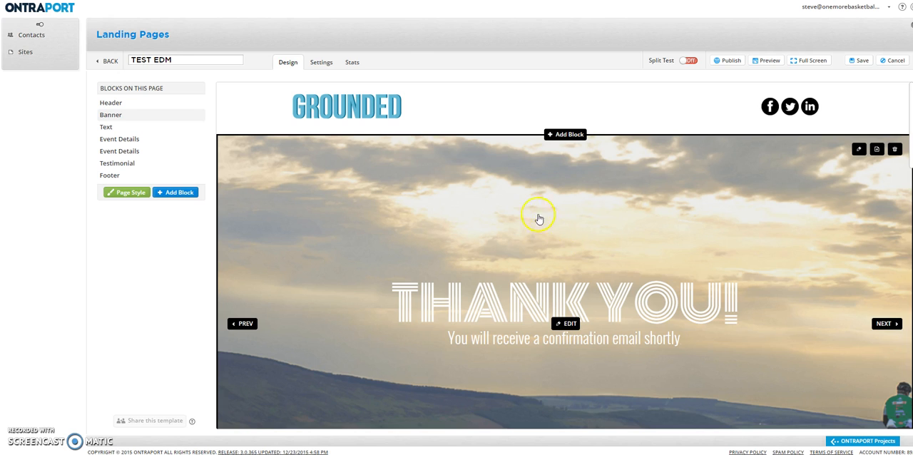
Open the header block for editing, and switch its logo off and on again.
left_click(371, 107)
left_click(351, 107)
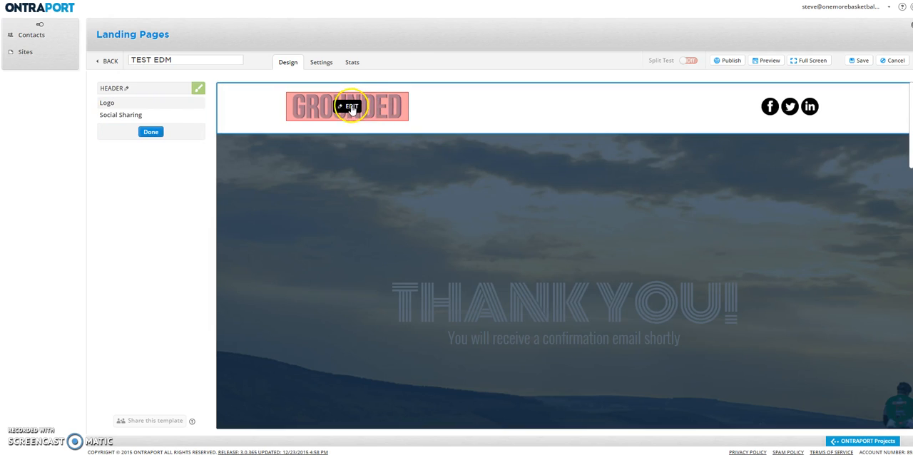
left_click(198, 105)
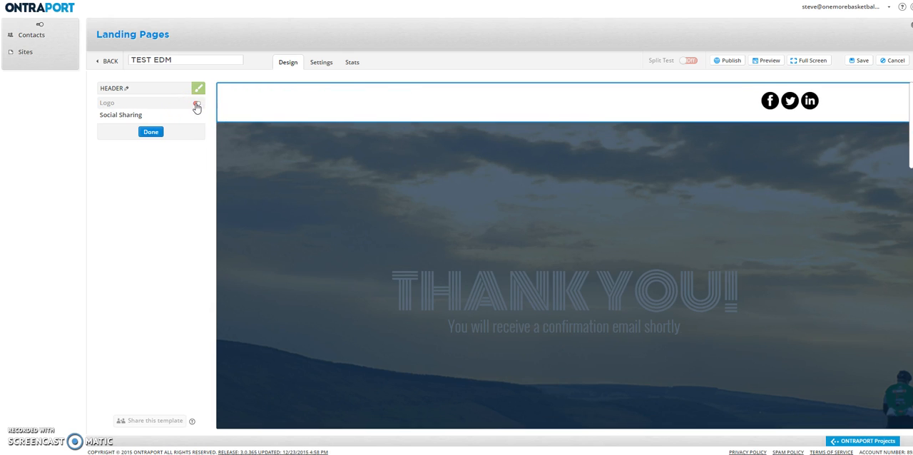
left_click(195, 105)
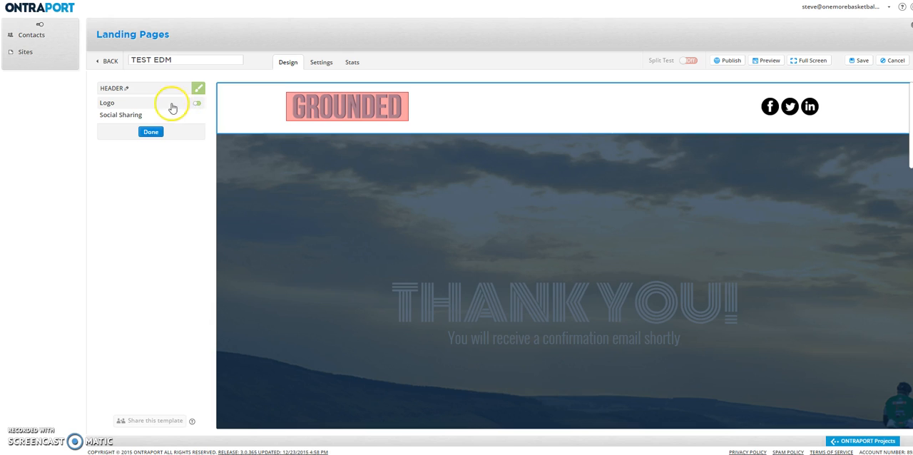
Replace the header logo with the Verti Skills image VS_Logo3.png from the file library and save it.
left_click(347, 107)
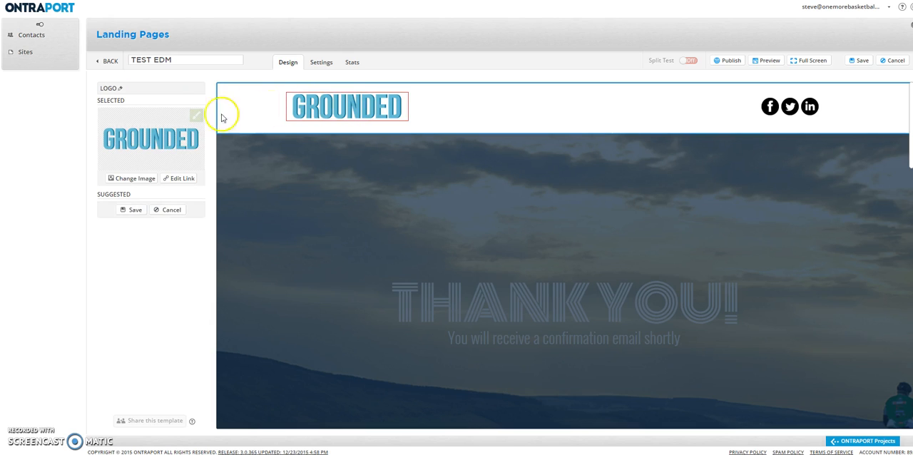
left_click(136, 178)
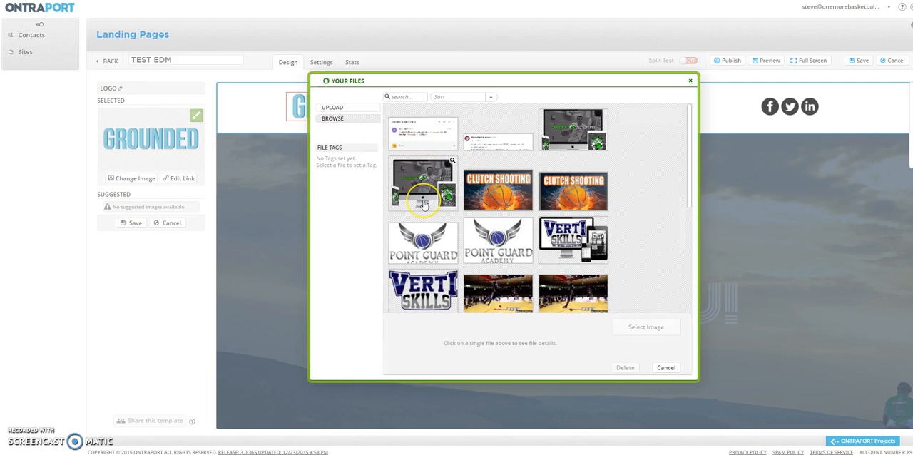
scroll(422, 204, "down", 2)
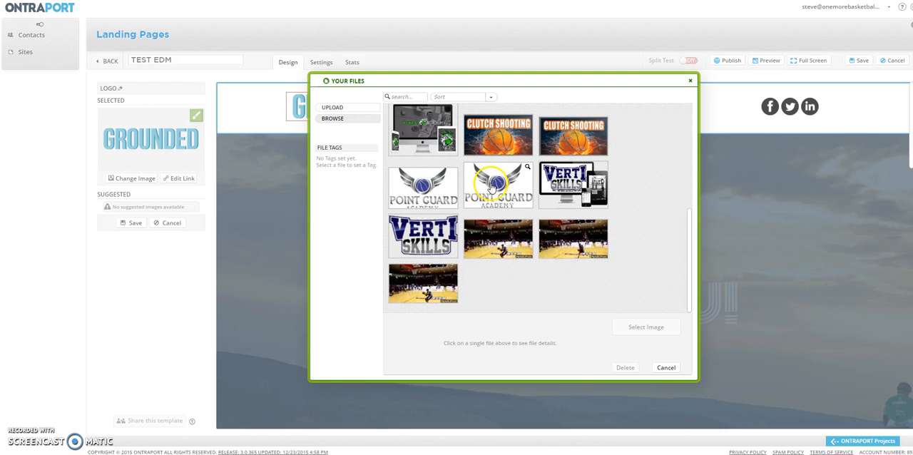
left_click(423, 235)
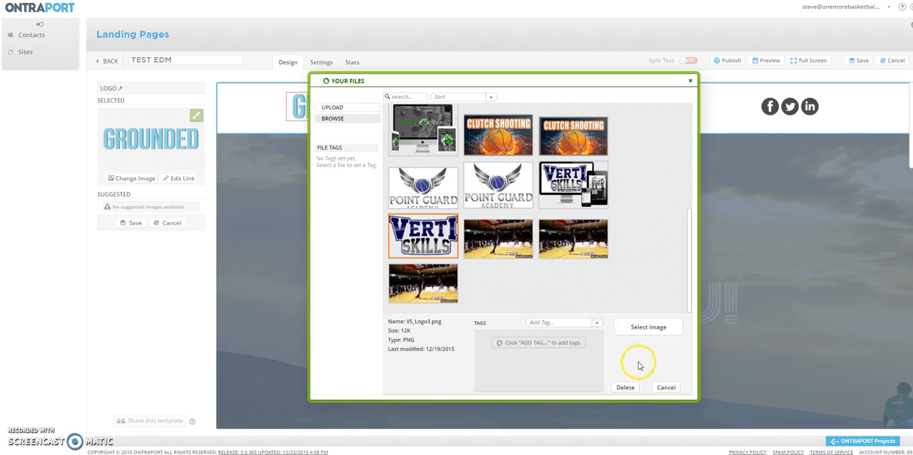
left_click(646, 326)
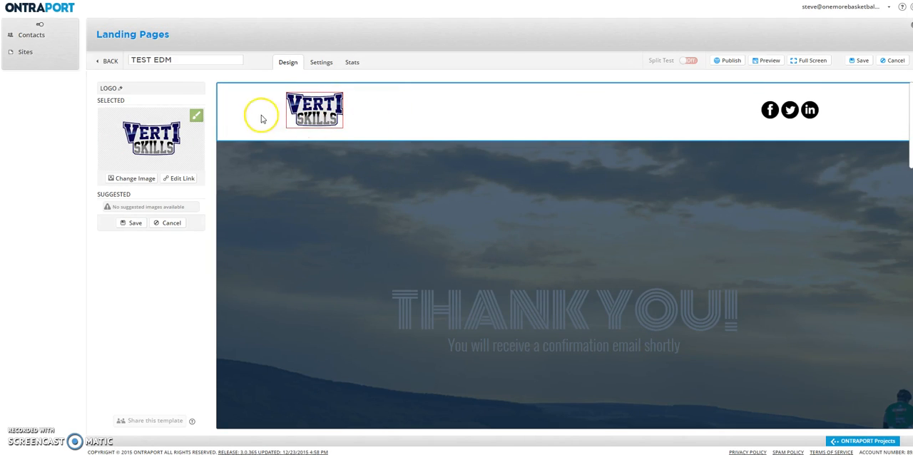
left_click(136, 223)
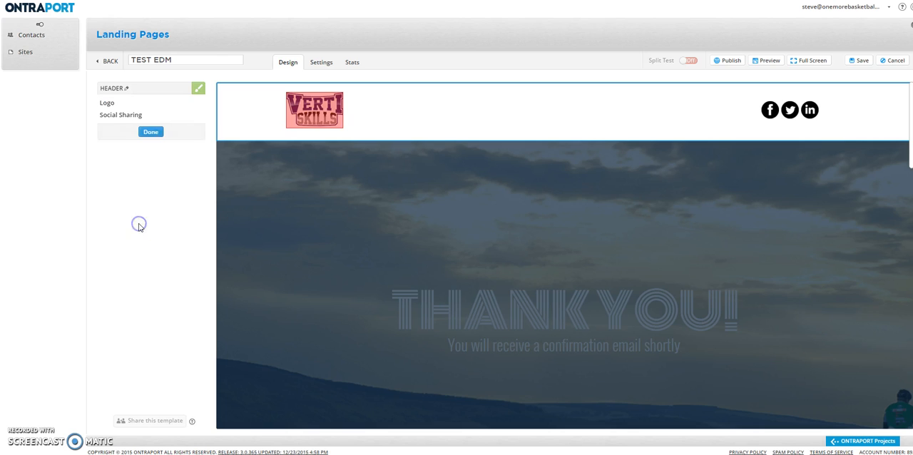
Review the header logo's URL and ONTRAPORT Landing Page link options, then close them without setting a link.
left_click(309, 111)
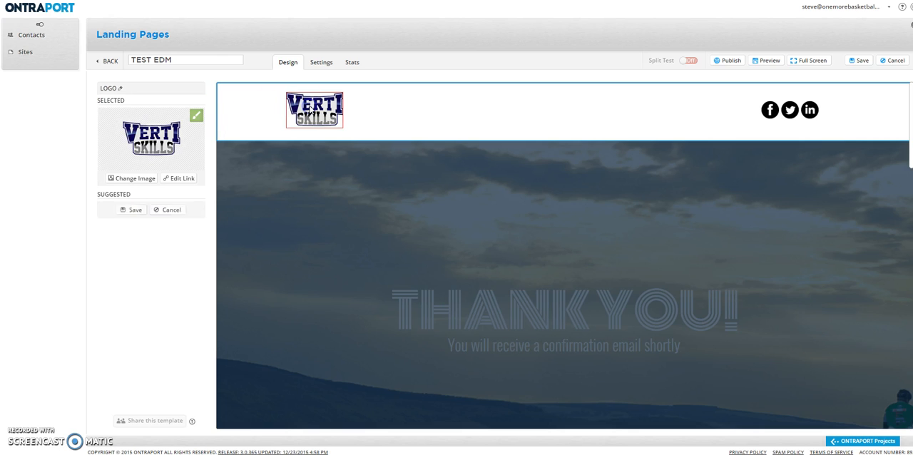
left_click(188, 181)
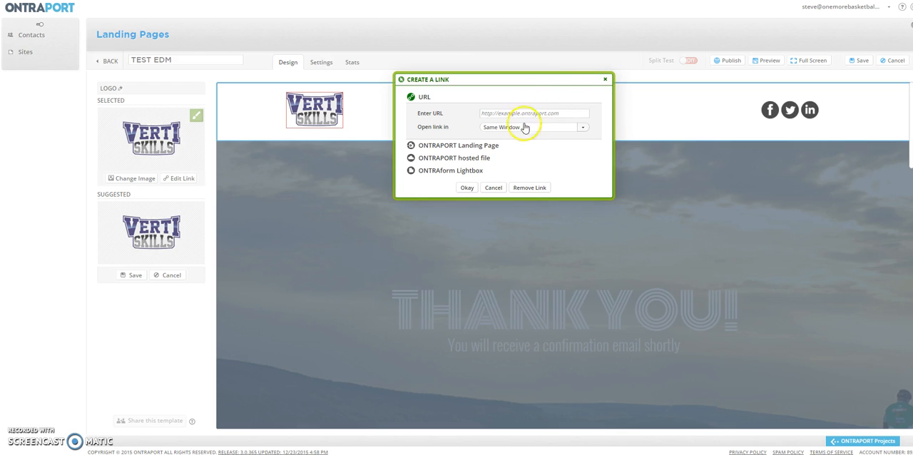
left_click(582, 129)
left_click(576, 148)
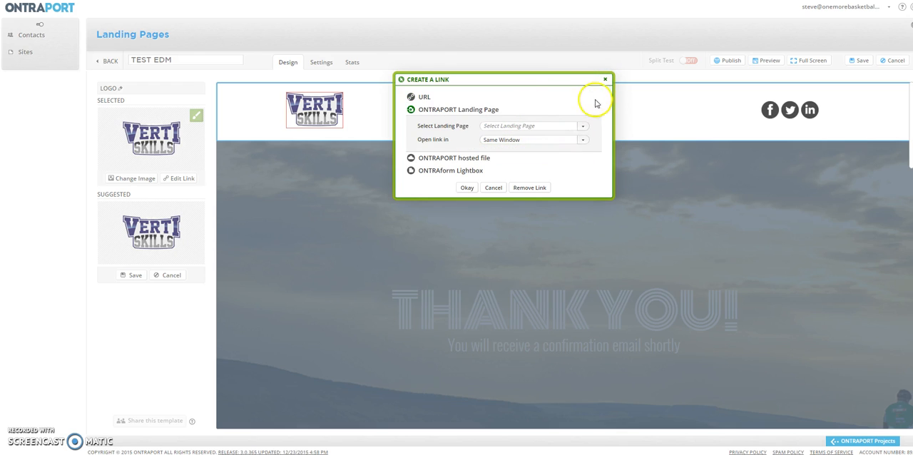
left_click(605, 80)
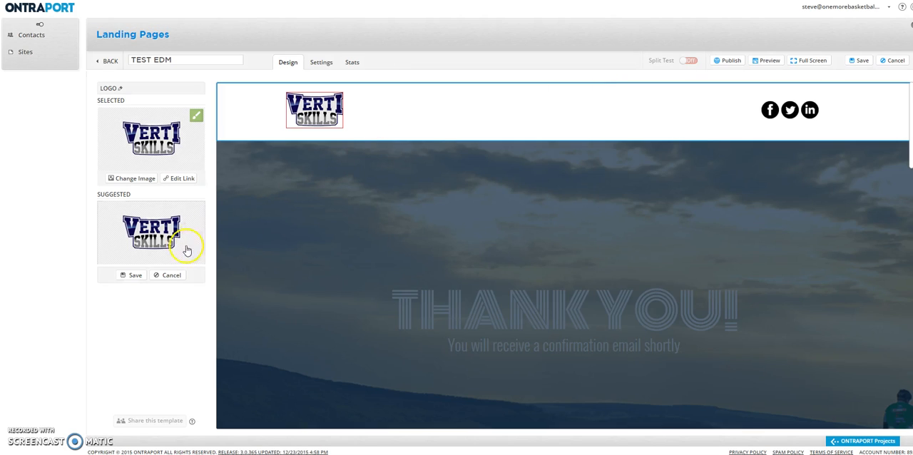
left_click(136, 277)
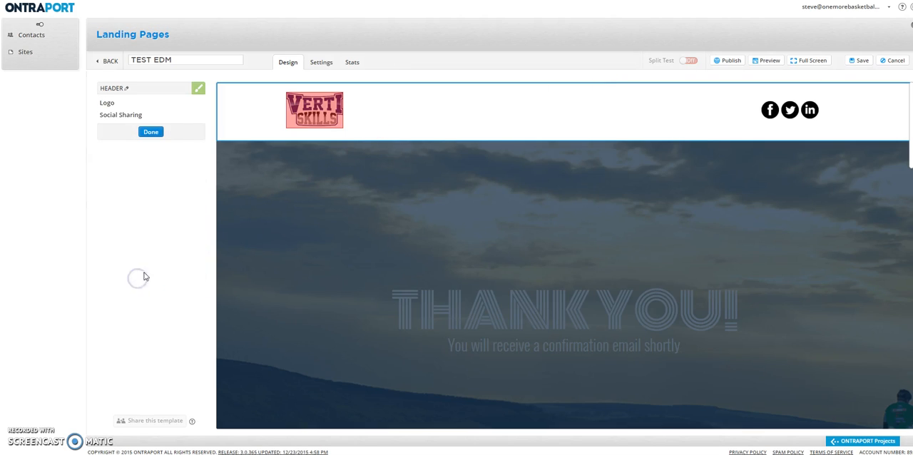
In the header's social sharing icons, switch Twitter off and on again, and save the coloured square icon style.
left_click(786, 113)
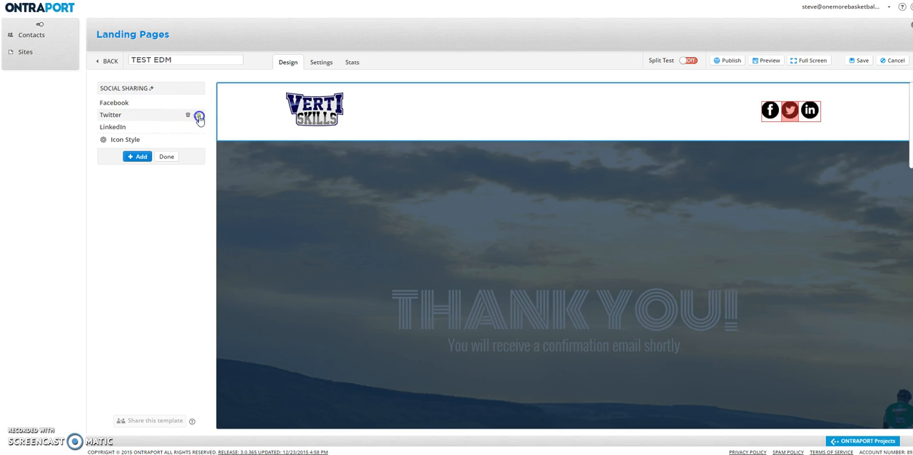
left_click(199, 116)
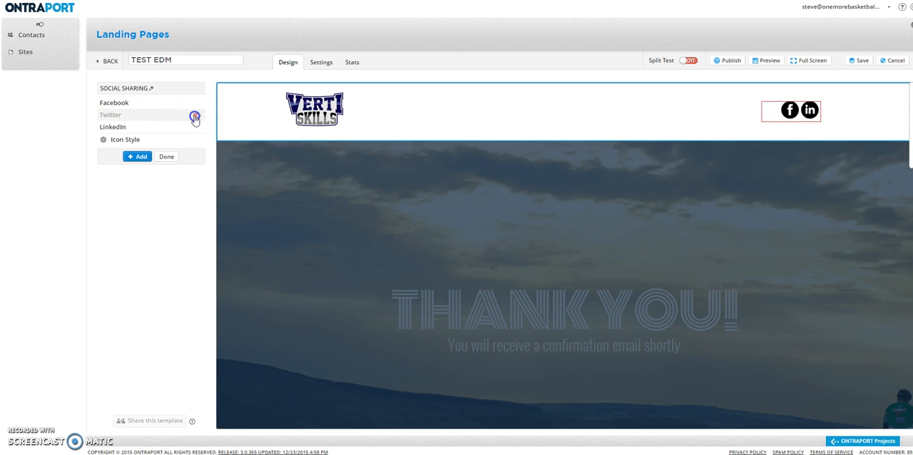
left_click(133, 140)
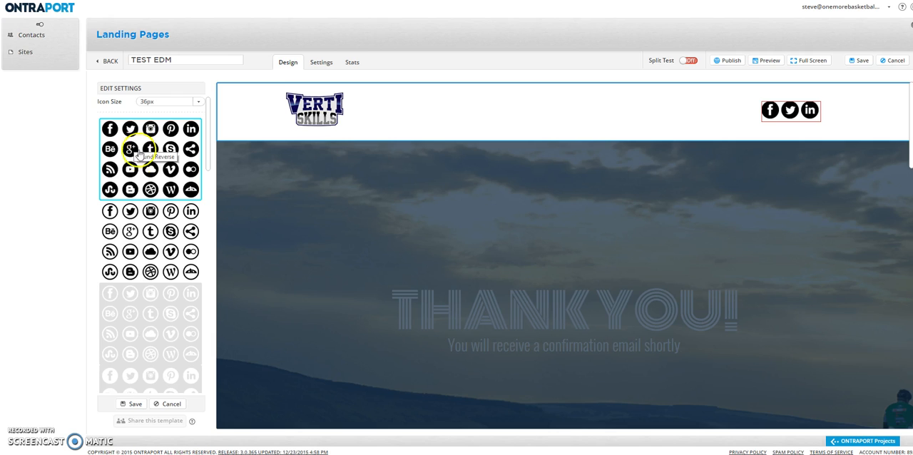
scroll(153, 242, "down", 5)
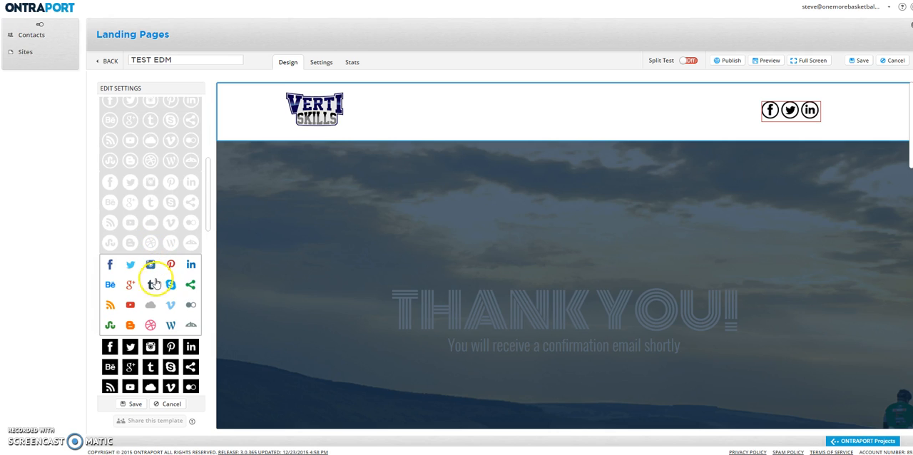
left_click(140, 284)
scroll(141, 284, "down", 5)
left_click(143, 285)
scroll(143, 292, "down", 1)
left_click(143, 317)
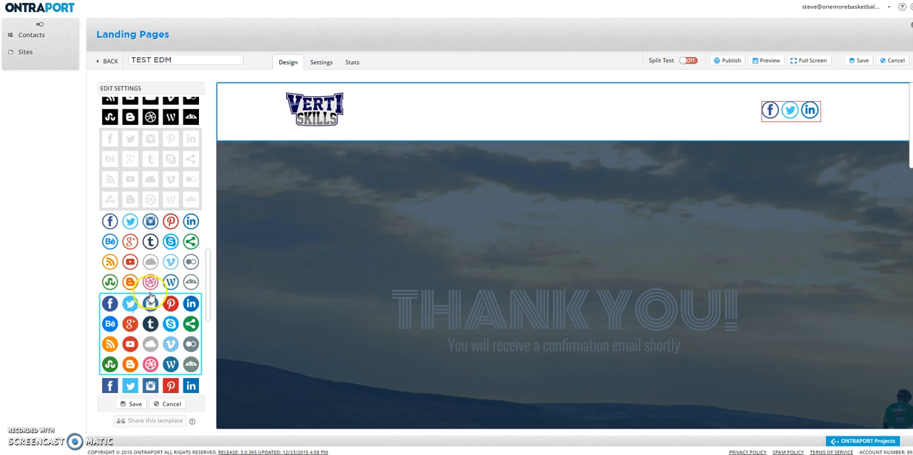
scroll(149, 296, "down", 2)
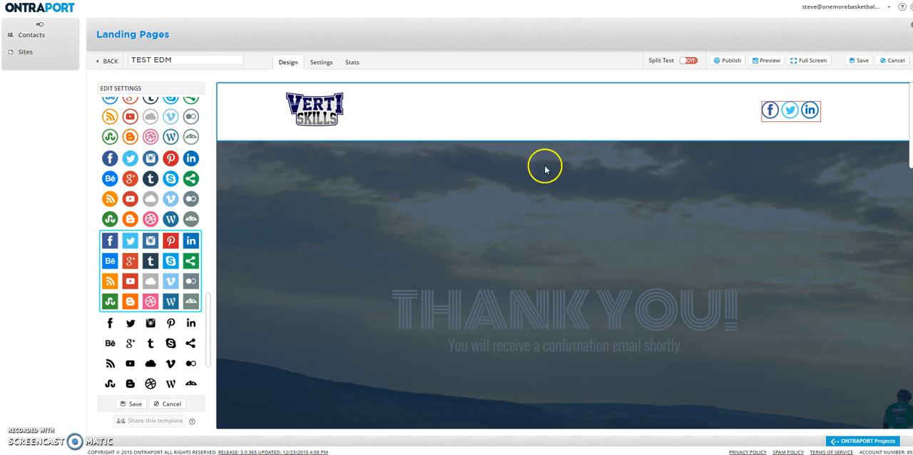
scroll(173, 169, "up", 3)
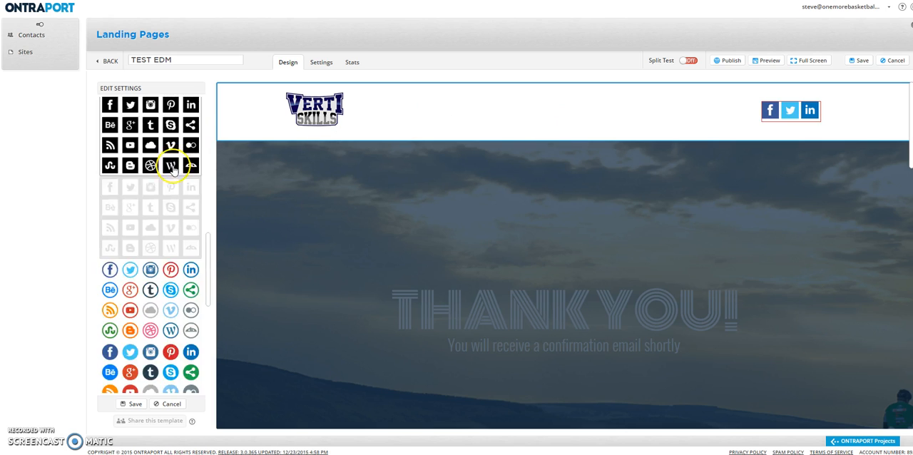
left_click(173, 171)
scroll(171, 181, "down", 3)
left_click(134, 404)
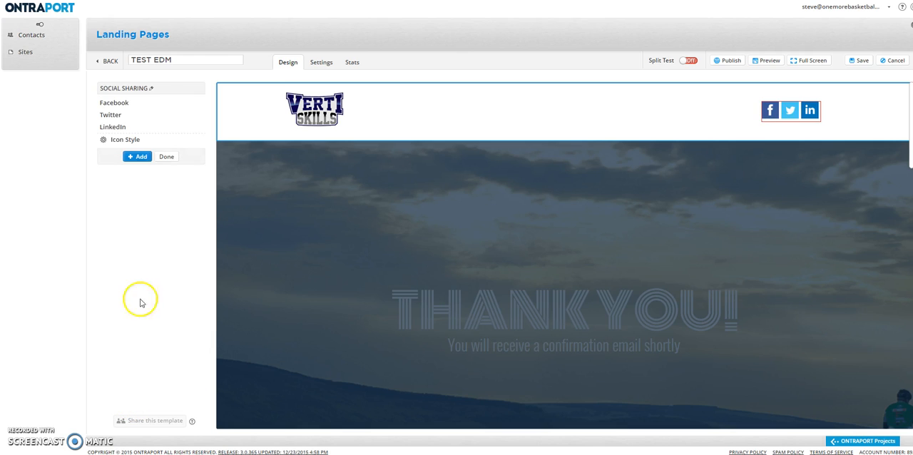
Review the Facebook icon's URL, window and icon settings, and save them as they are.
left_click(118, 103)
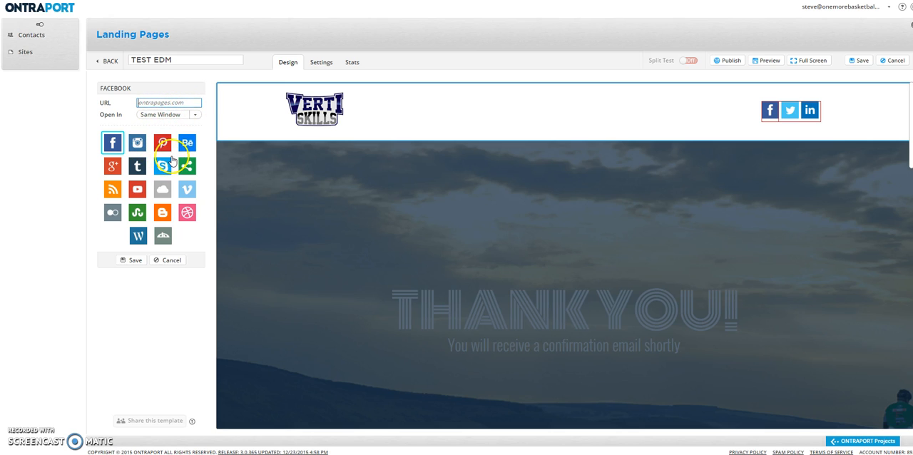
left_click(135, 260)
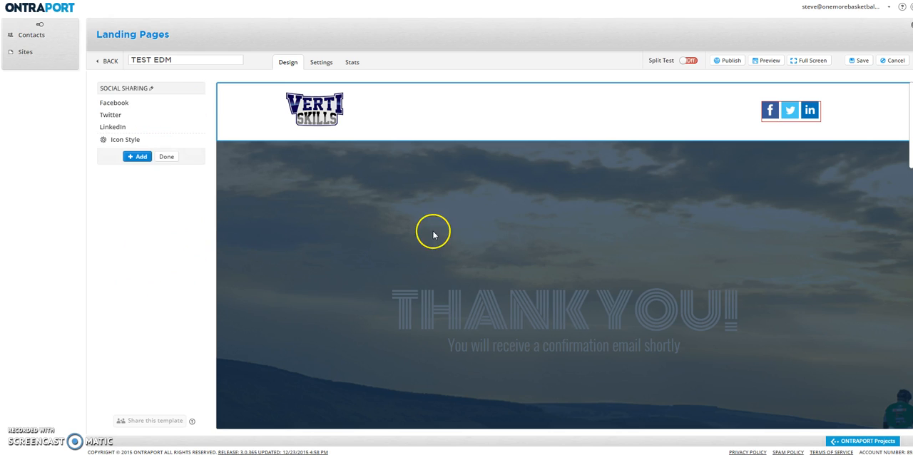
scroll(466, 245, "down", 2)
scroll(466, 245, "up", 2)
scroll(466, 245, "down", 2)
scroll(466, 246, "up", 2)
left_click(139, 158)
Open the thank-you banner's header text and replace the words THANK YOU with MERCI.
scroll(618, 206, "down", 1)
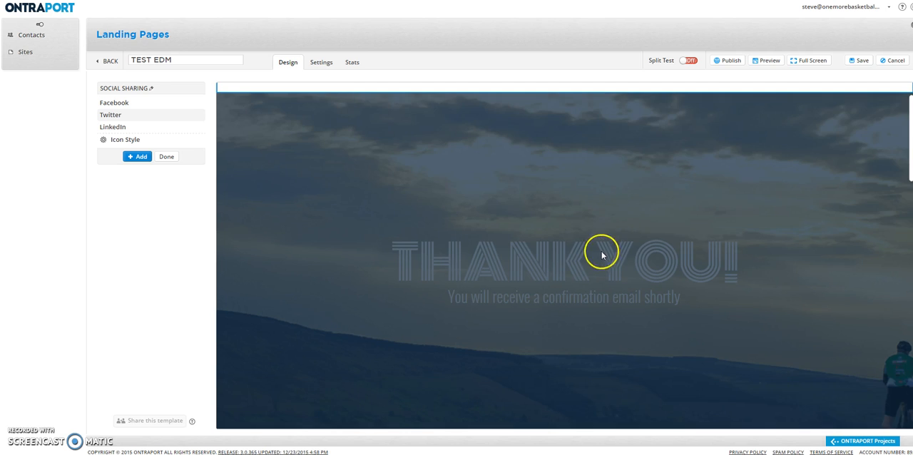
left_click(601, 254)
left_click(520, 262)
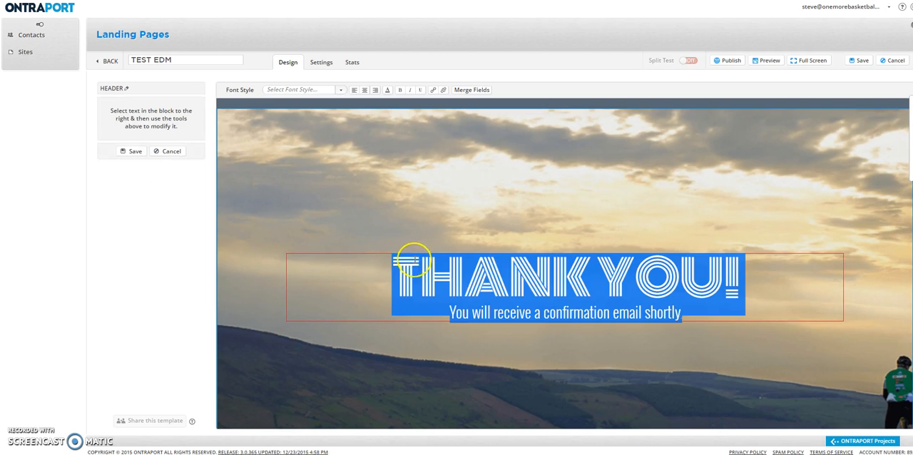
left_click(464, 280)
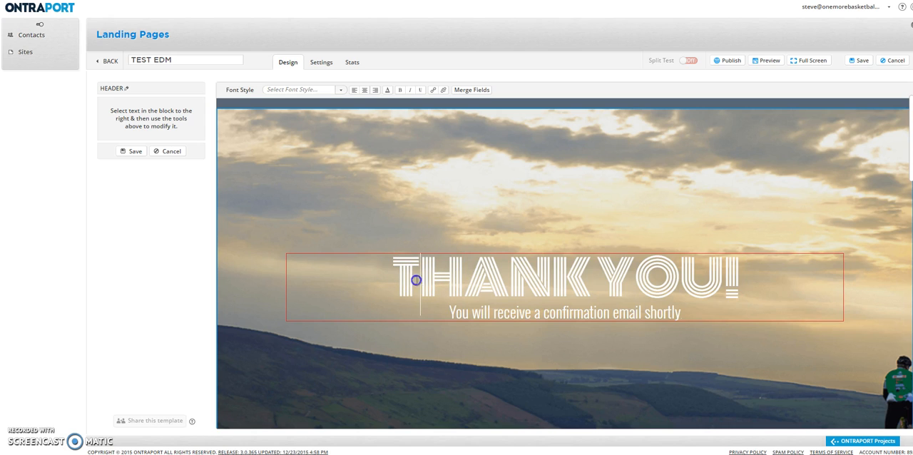
left_click_drag(401, 279, 727, 278)
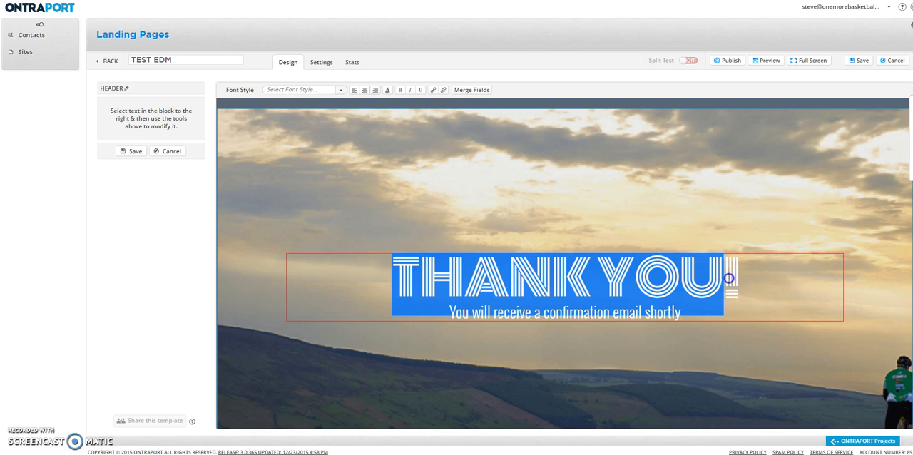
type("MERCI!")
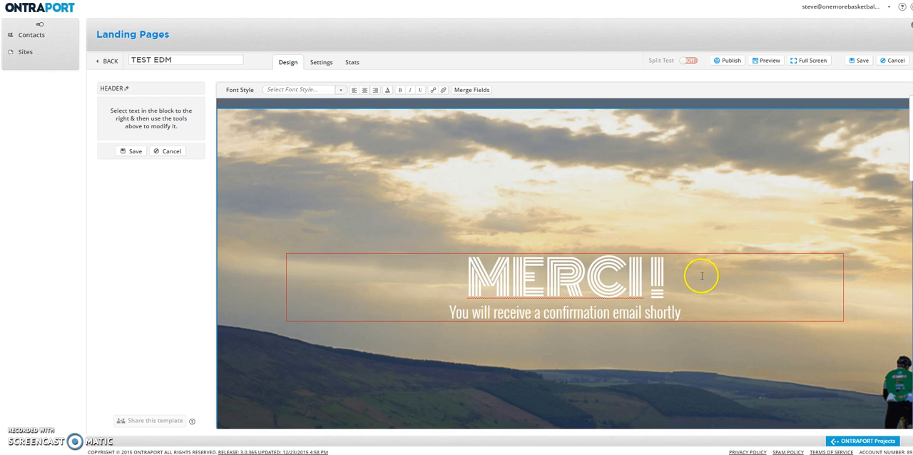
Look through the font styles available for the MERCI! heading without applying one.
left_click_drag(467, 276, 670, 275)
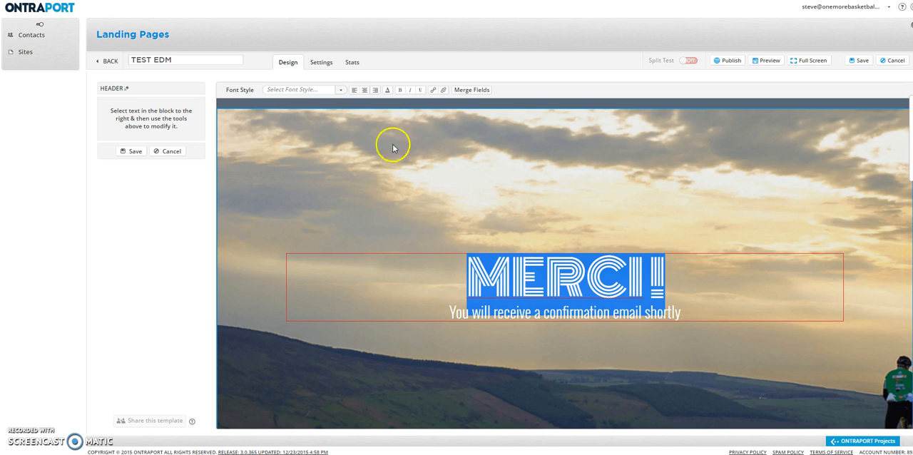
left_click(340, 90)
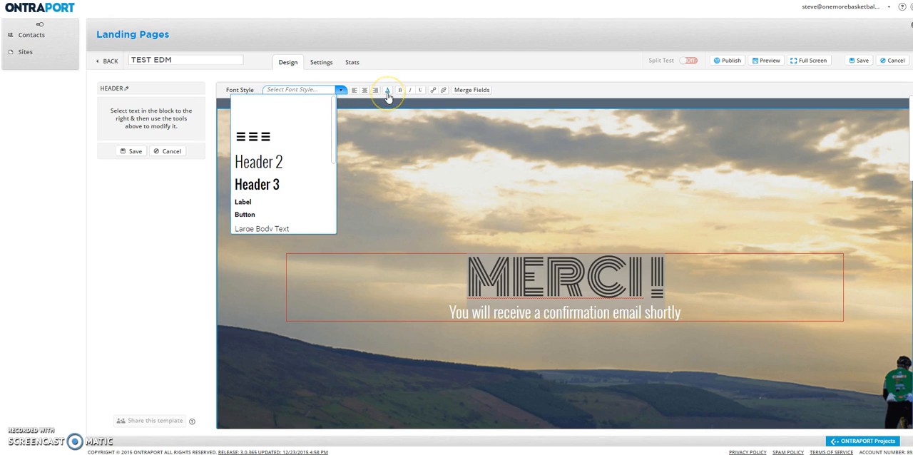
left_click(539, 277)
left_click(425, 308)
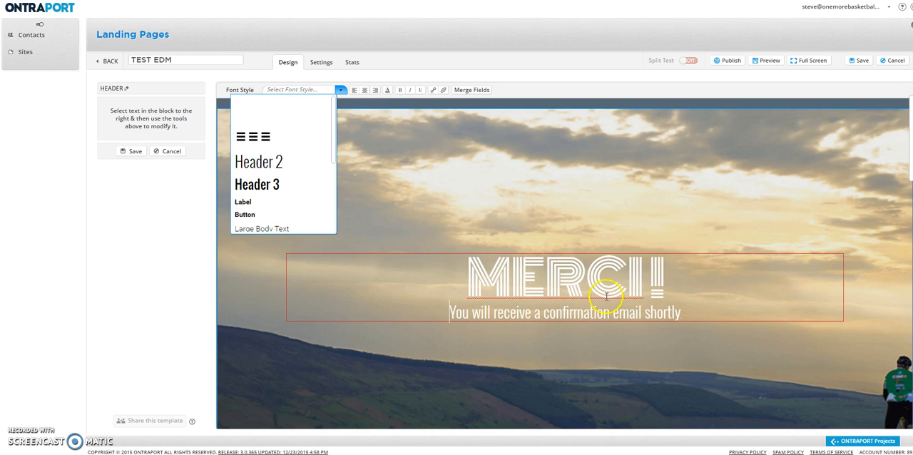
Save the banner's header text and finish editing the banner block.
scroll(570, 307, "down", 2)
left_click(510, 270)
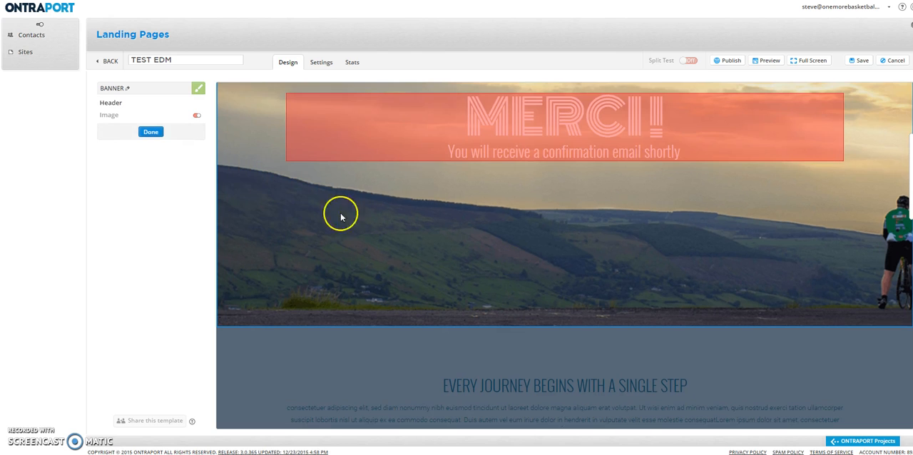
left_click(150, 133)
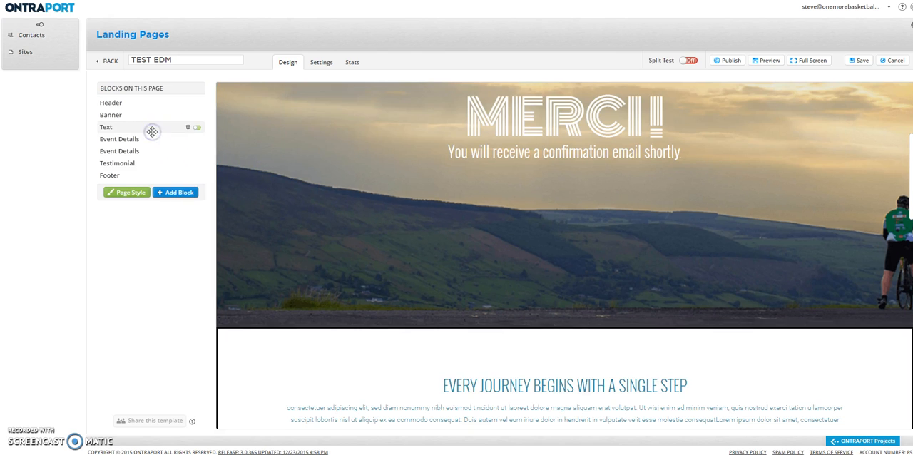
Switch the banner block to the layout with a play button, sub-header and body text, and open it for editing.
left_click(240, 242)
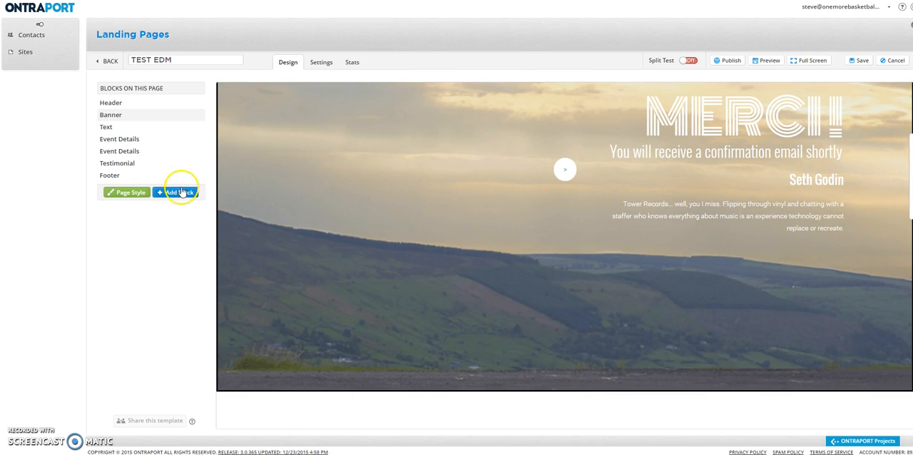
mouse_move(377, 249)
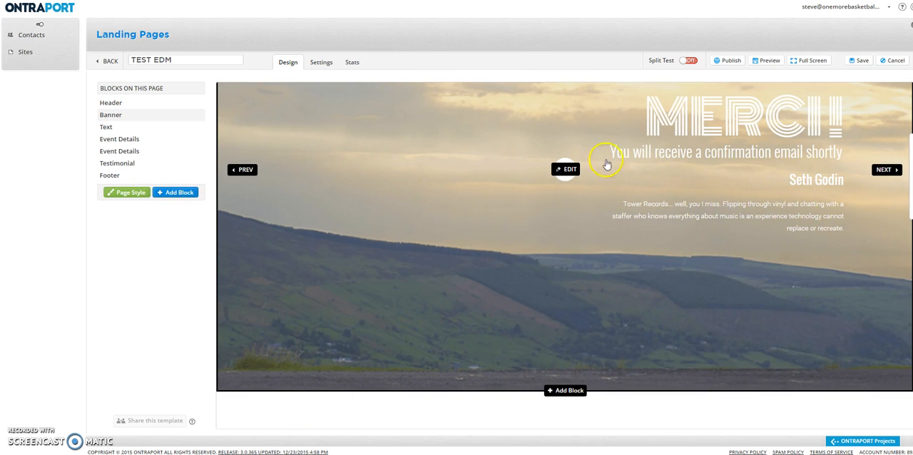
left_click(569, 169)
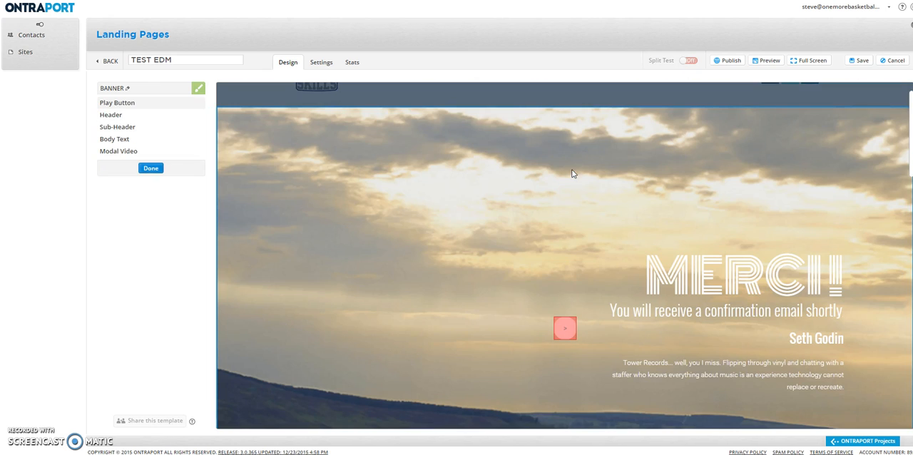
left_click(344, 227)
scroll(343, 247, "down", 3)
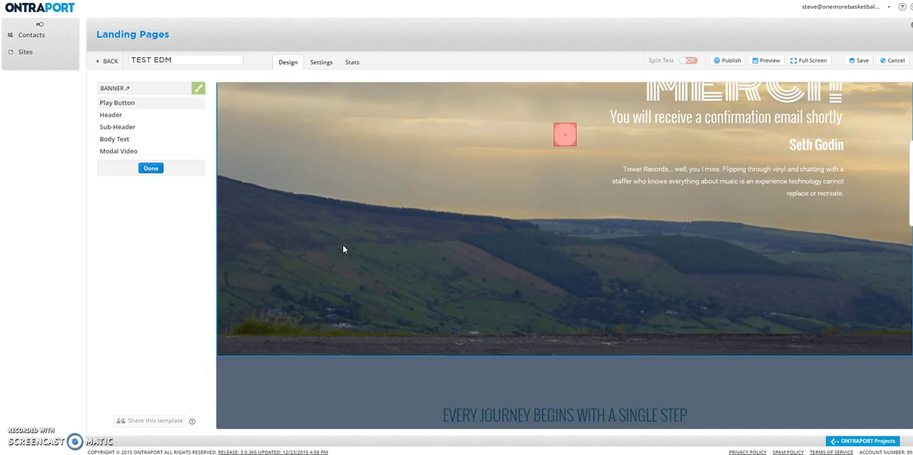
Look over the page around the banner and finish editing the banner block.
scroll(343, 247, "down", 2)
scroll(343, 249, "down", 4)
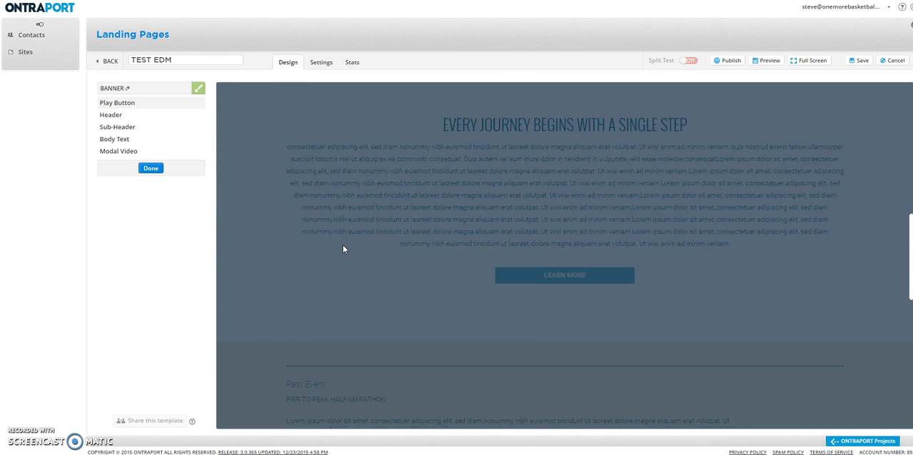
scroll(342, 249, "up", 8)
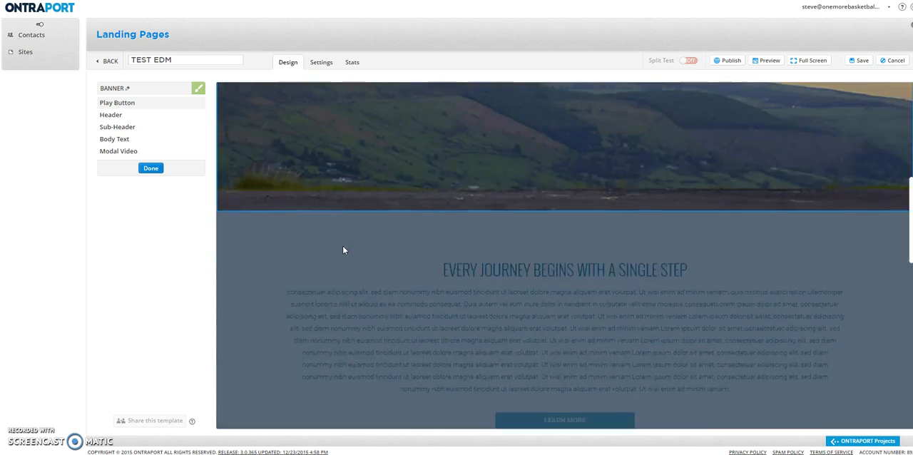
scroll(364, 255, "up", 1)
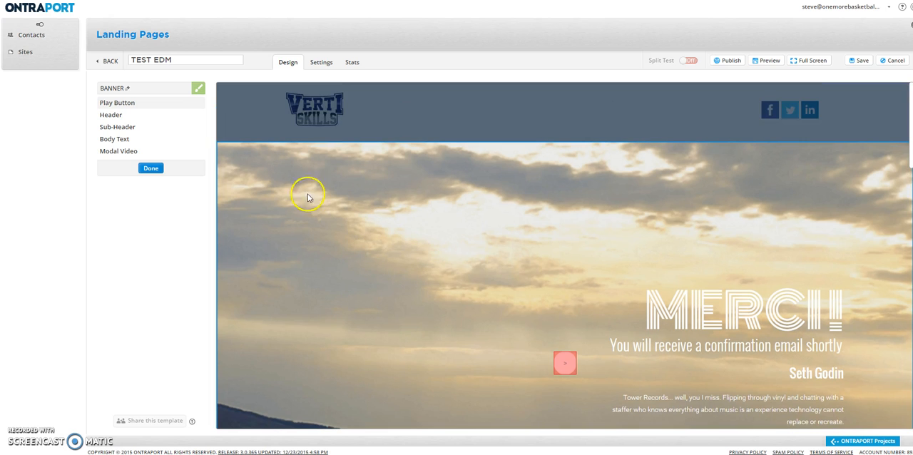
left_click(151, 168)
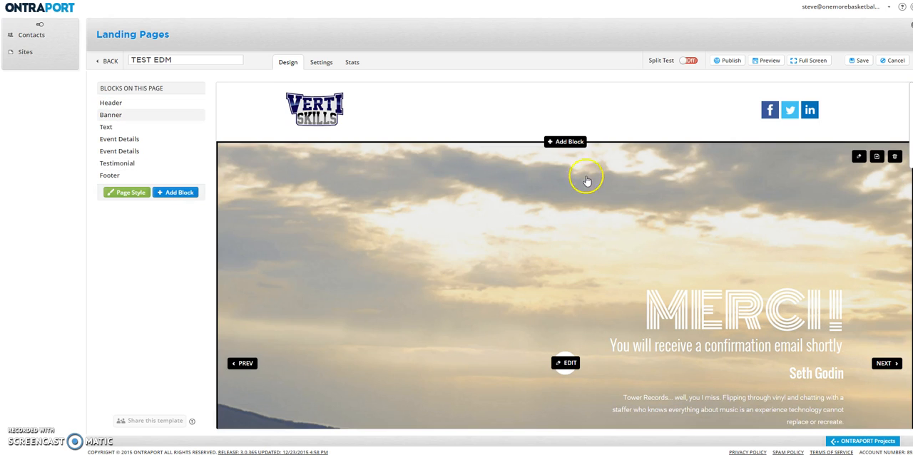
Add a Countdown Timer block directly below the banner.
scroll(576, 221, "down", 3)
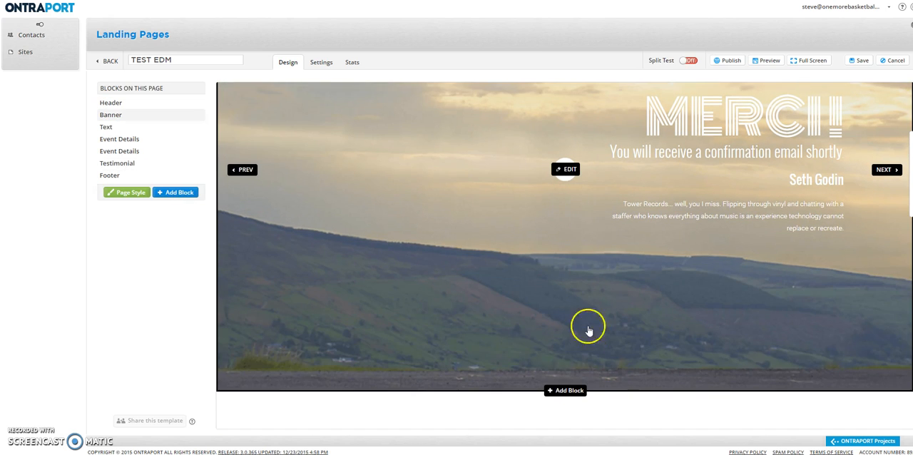
left_click(574, 391)
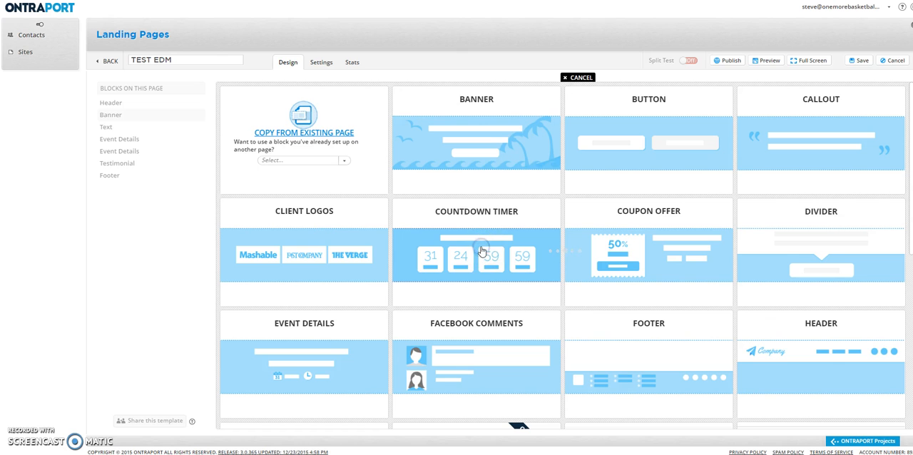
left_click(492, 275)
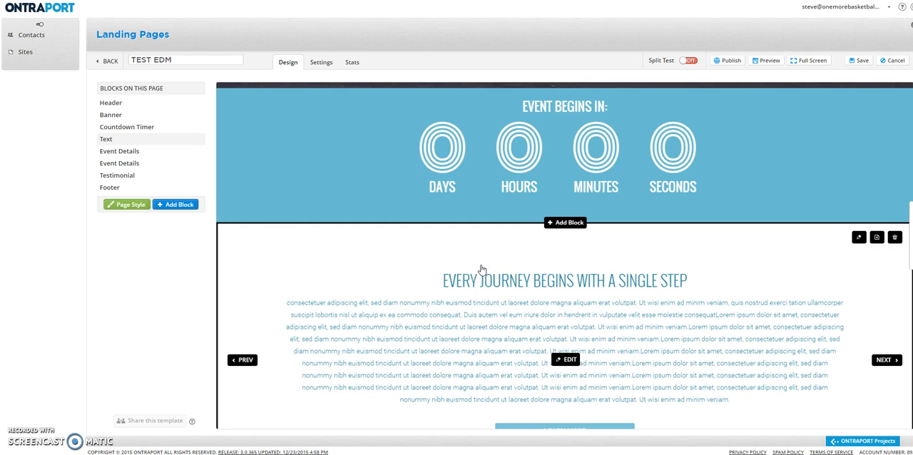
Open the timer element in the countdown block and set its countdown date to 12/31/2015.
left_click(612, 155)
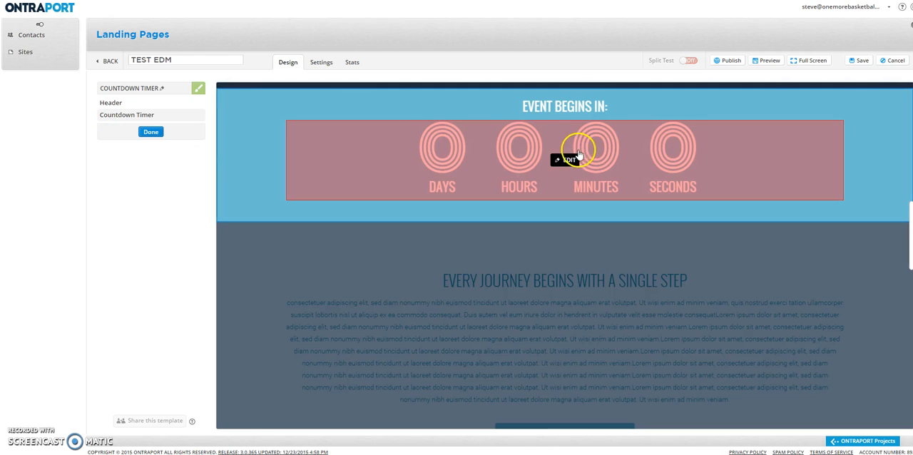
left_click(566, 160)
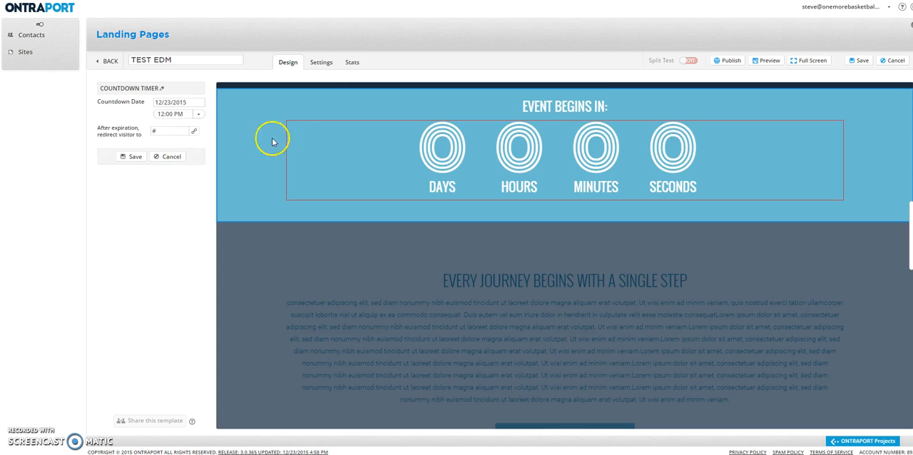
left_click(182, 103)
left_click(106, 183)
left_click(186, 102)
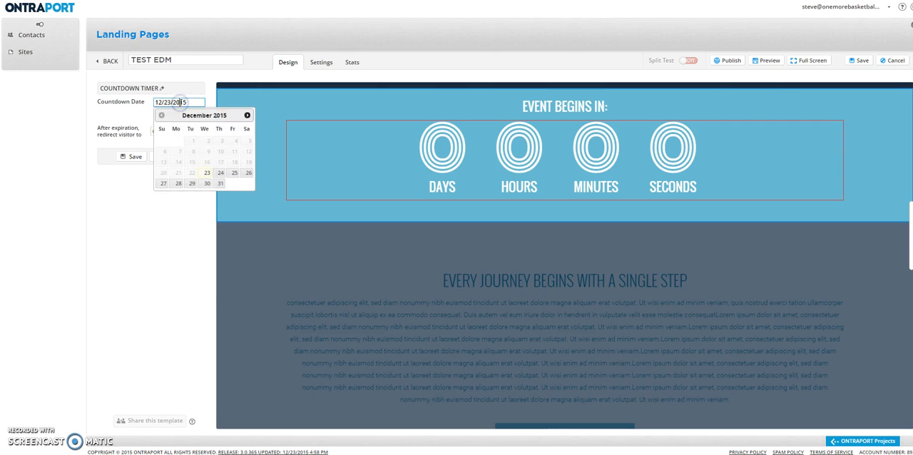
left_click(220, 183)
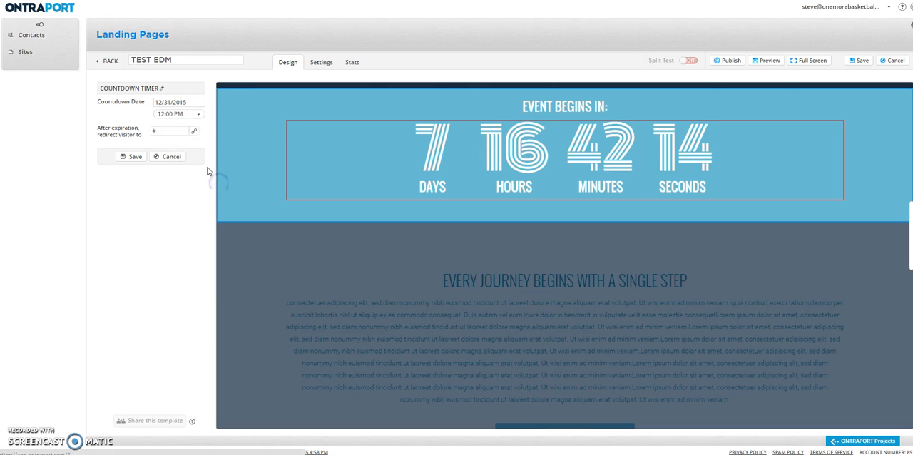
View the link options for redirecting visitors after the countdown expires, and close them.
left_click(169, 133)
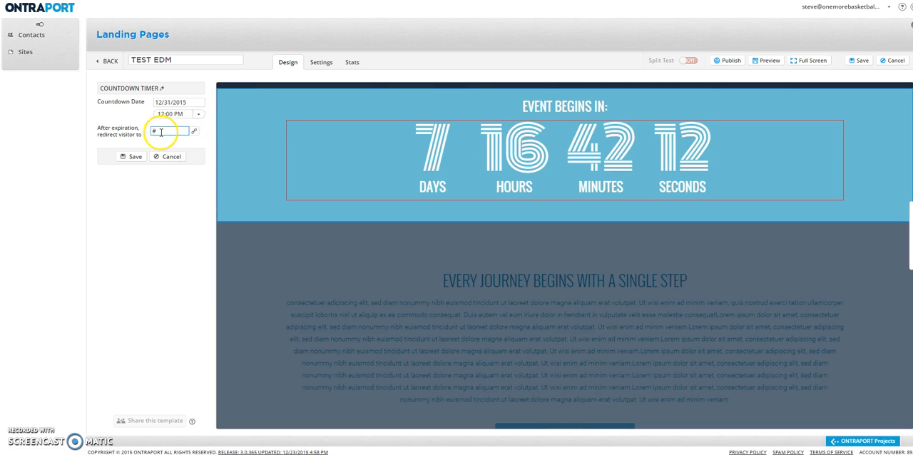
left_click(160, 132)
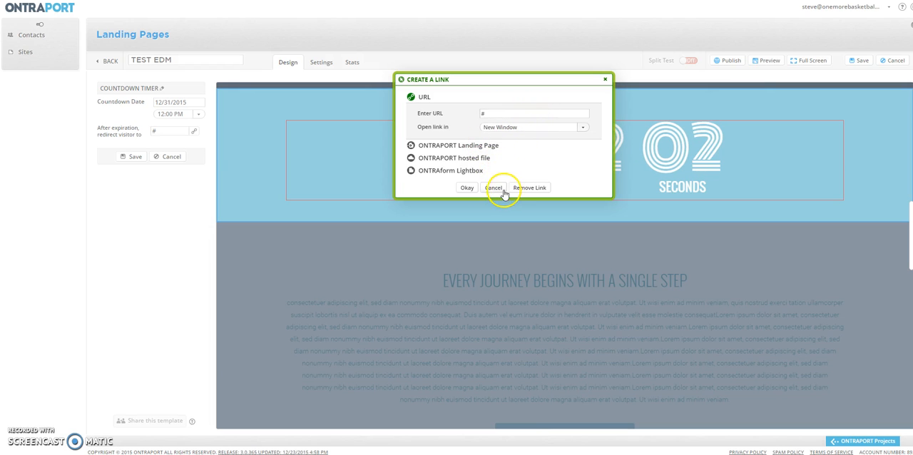
left_click(605, 79)
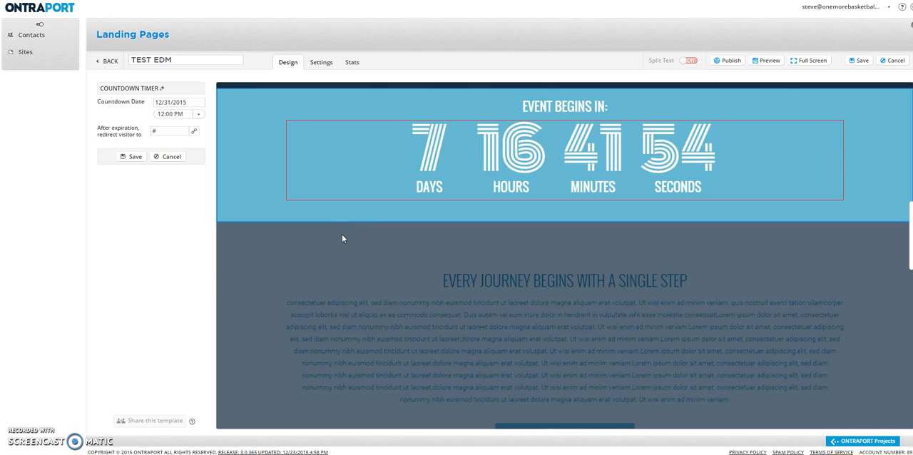
scroll(342, 238, "down", 1)
scroll(341, 238, "up", 1)
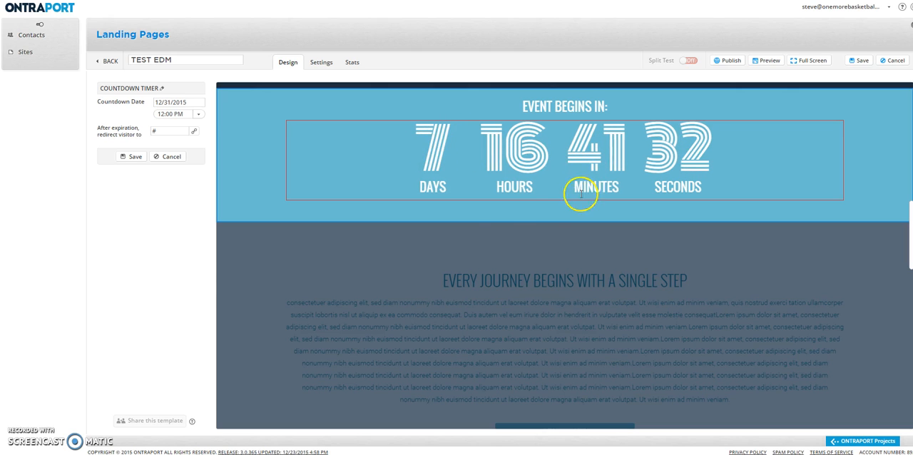
scroll(489, 231, "down", 1)
scroll(489, 231, "up", 1)
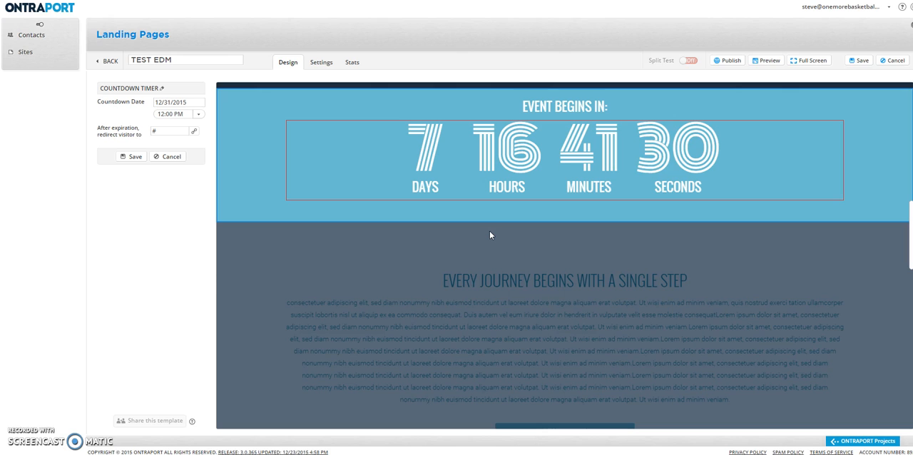
left_click(586, 162)
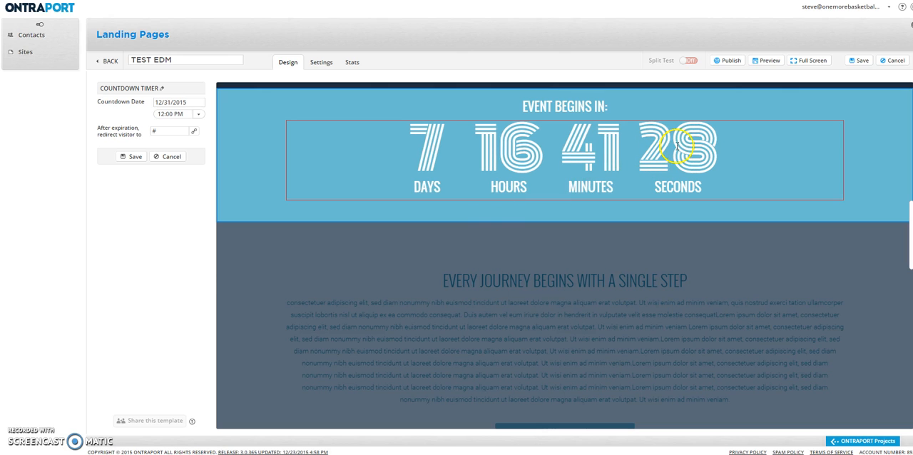
left_click(753, 220)
left_click(665, 173)
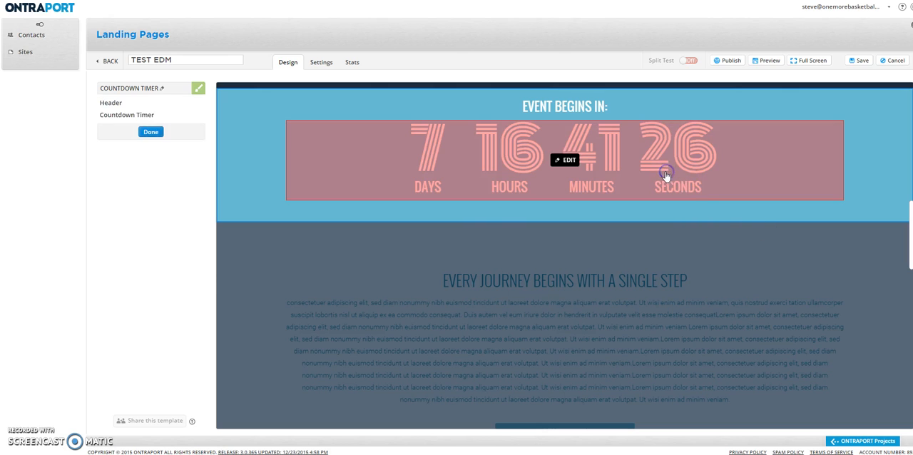
left_click(567, 160)
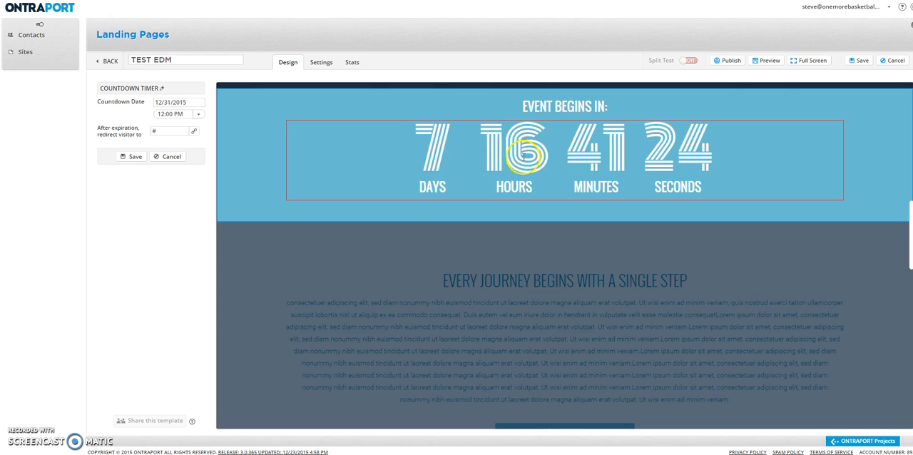
Leave the countdown timer's settings and finish editing the Countdown Timer block.
left_click(581, 213)
scroll(581, 214, "down", 2)
scroll(511, 219, "down", 3)
scroll(511, 221, "up", 3)
scroll(342, 198, "up", 3)
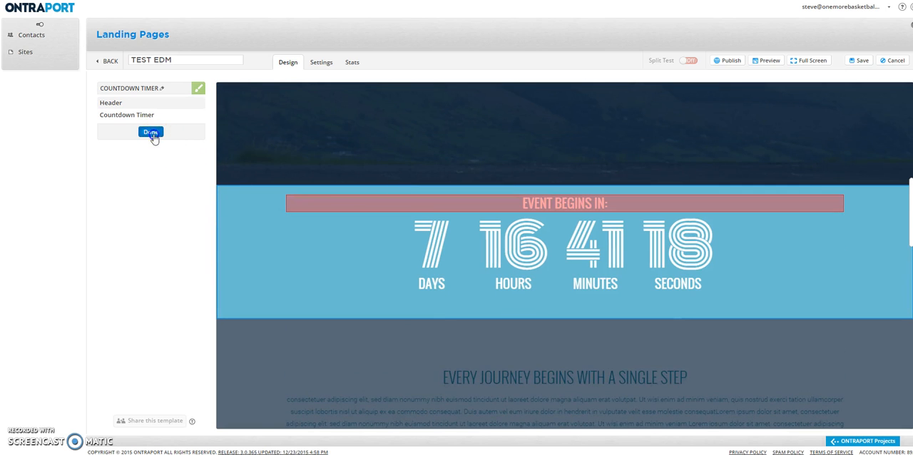
left_click(151, 133)
Try colour styles on the Countdown Timer block and apply style THREE.
scroll(595, 256, "up", 3)
scroll(595, 255, "down", 2)
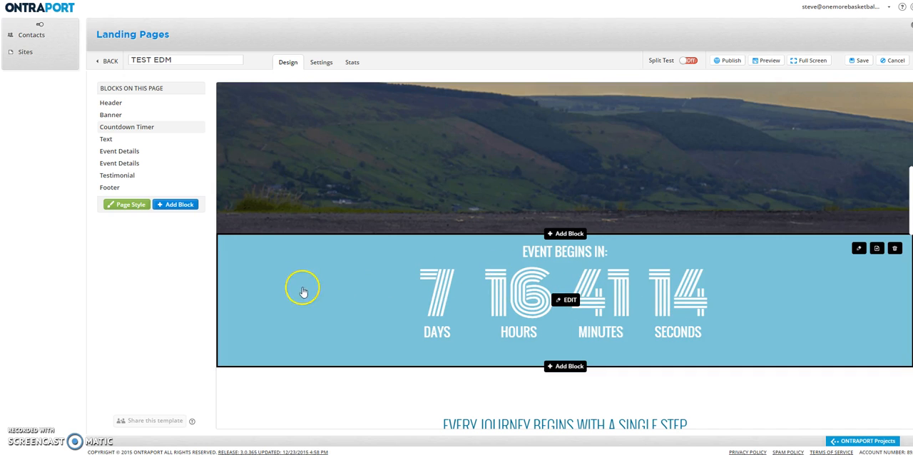
left_click(859, 249)
left_click(793, 249)
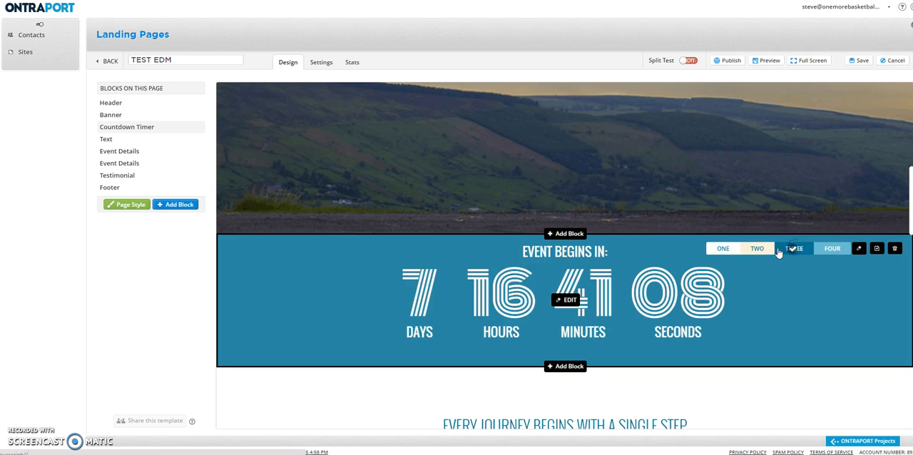
left_click(757, 249)
left_click(790, 255)
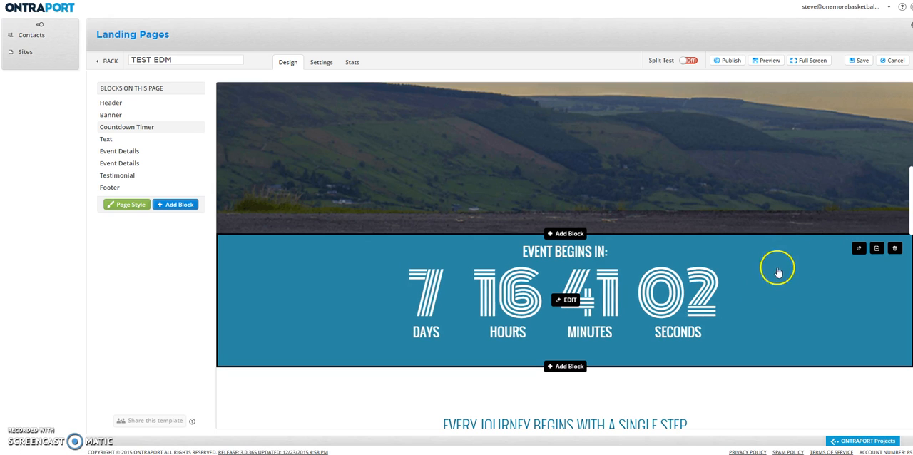
Review the page content below the countdown timer.
scroll(670, 277, "down", 2)
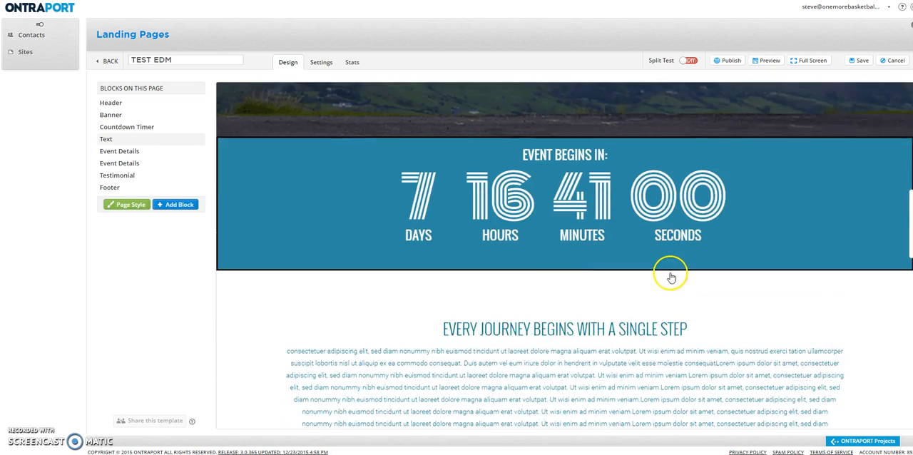
scroll(671, 277, "down", 8)
scroll(662, 272, "down", 4)
scroll(662, 254, "up", 12)
scroll(663, 253, "up", 1)
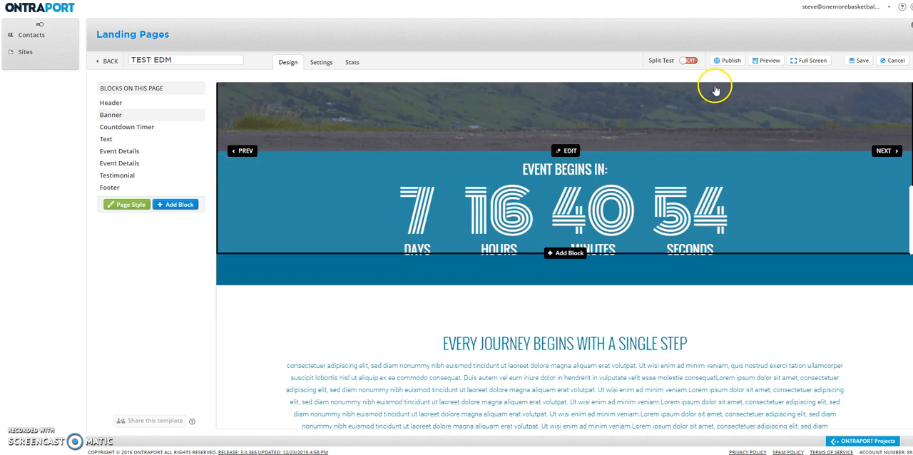
left_click(663, 78)
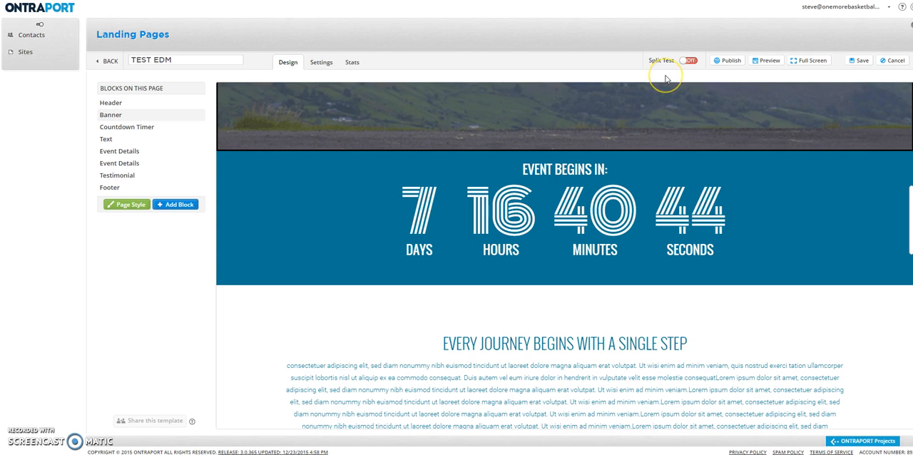
Open the banner block to check its editable elements, and close its editor.
scroll(585, 167, "up", 5)
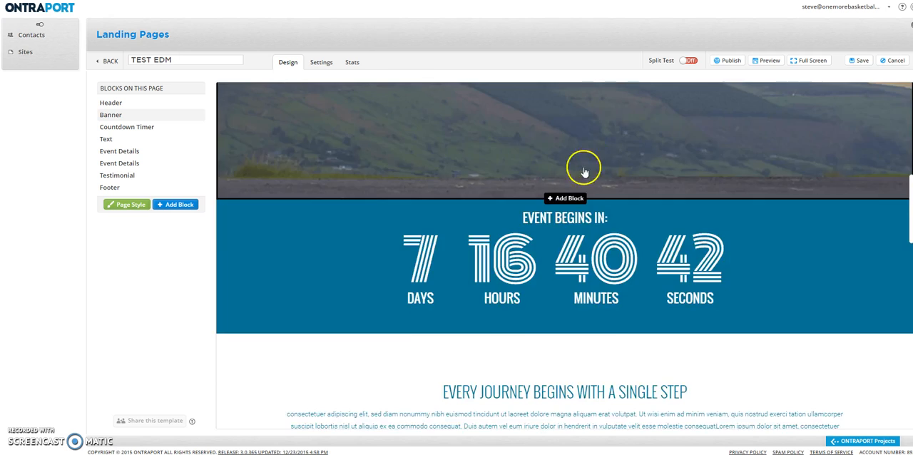
scroll(570, 187, "up", 2)
scroll(571, 188, "down", 1)
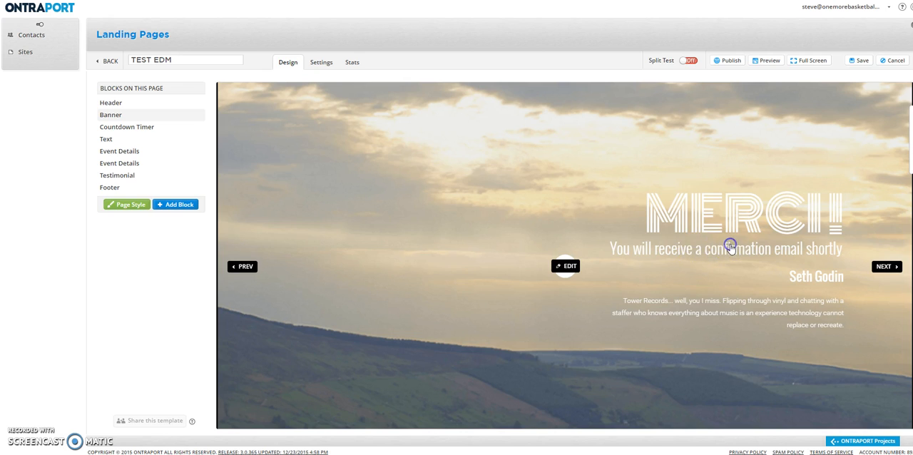
left_click(727, 247)
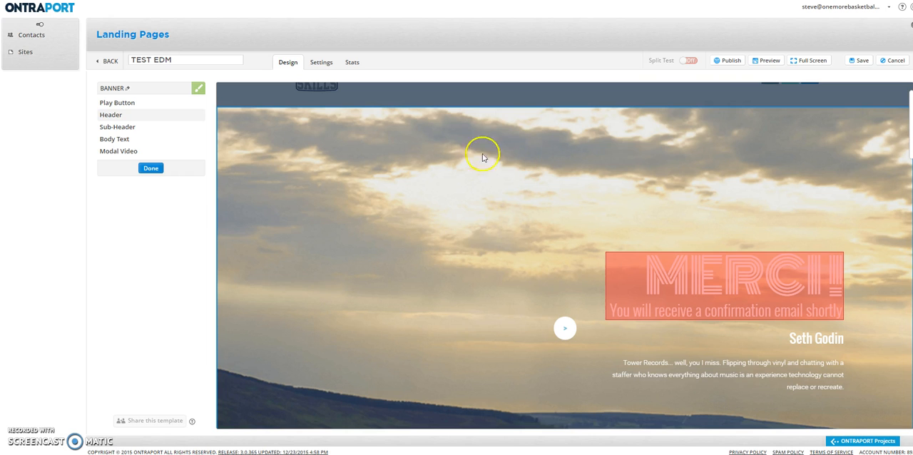
left_click(151, 168)
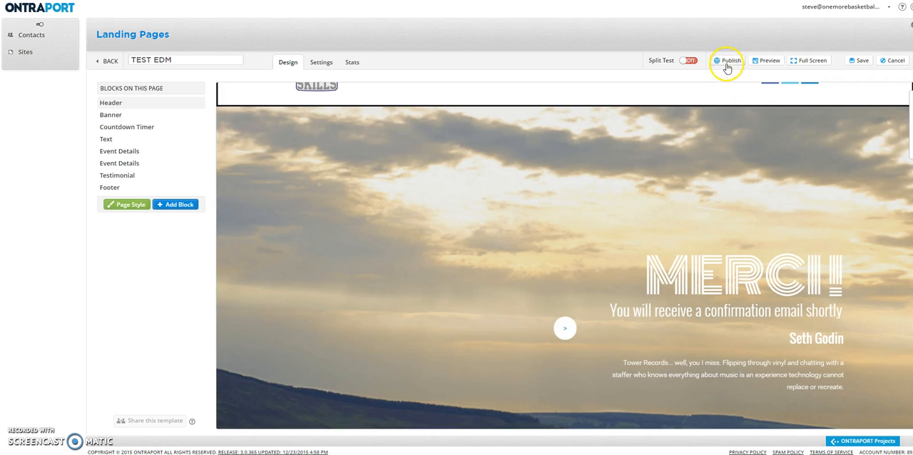
Open a preview of the landing page and switch to its browser tab.
left_click(775, 67)
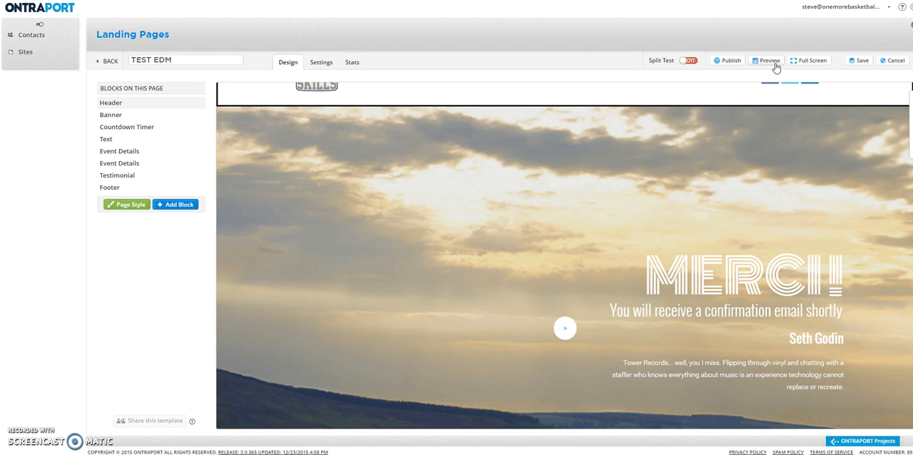
left_click(775, 67)
left_click(713, 44)
left_click(764, 64)
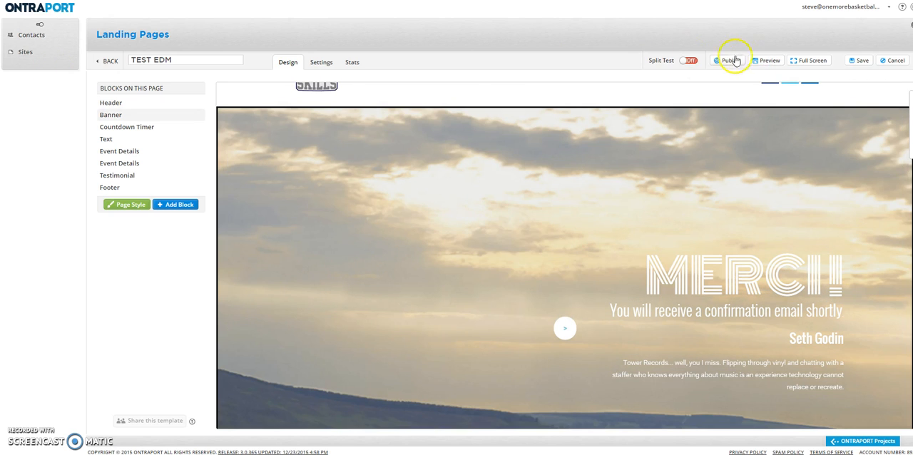
key("ctrl+Tab")
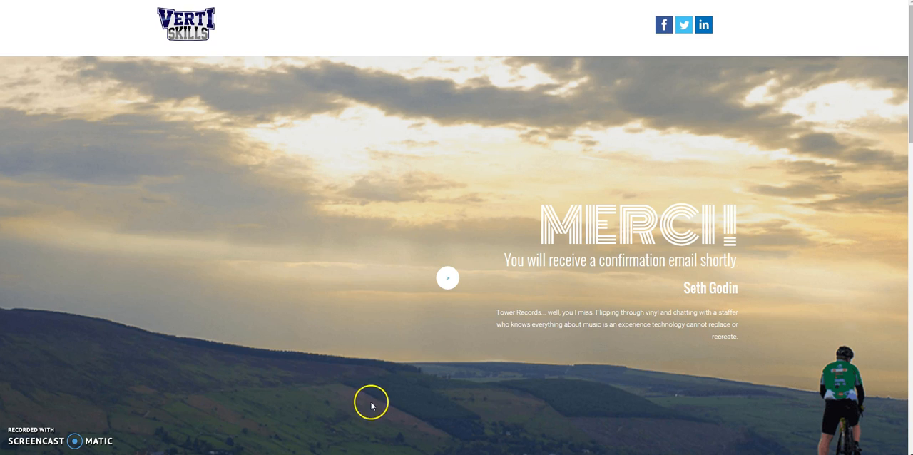
Examine the banner and the countdown timer in the page preview.
scroll(369, 377, "down", 2)
scroll(410, 272, "up", 1)
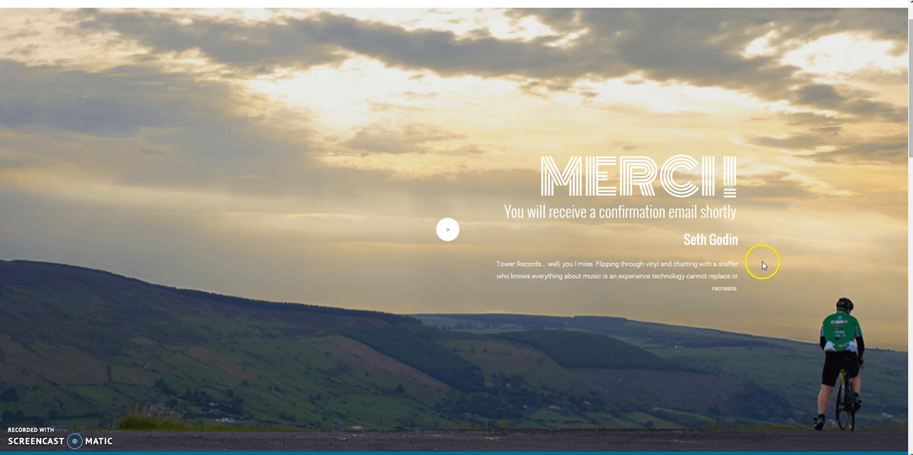
scroll(709, 248, "down", 2)
scroll(709, 245, "down", 1)
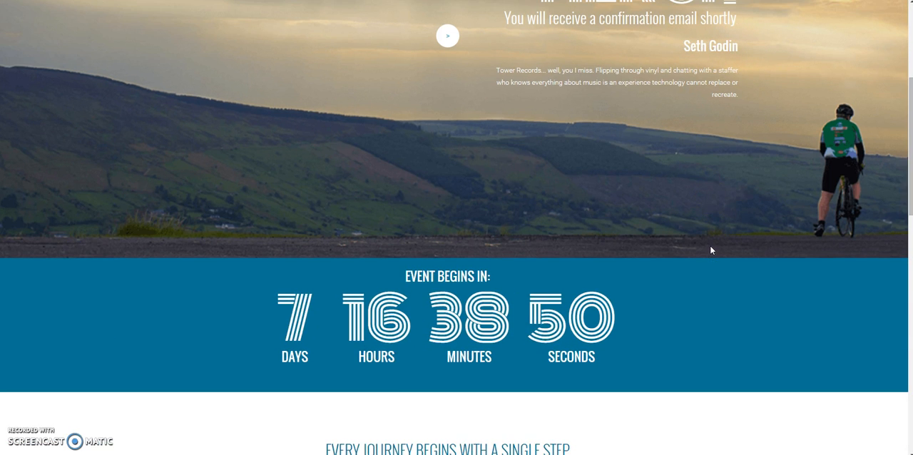
Examine the banner's testimonial text, the countdown timer and the past event sections in the page preview.
scroll(710, 244, "up", 1)
left_click_drag(686, 87, 729, 135)
scroll(408, 218, "down", 1)
scroll(408, 217, "down", 1)
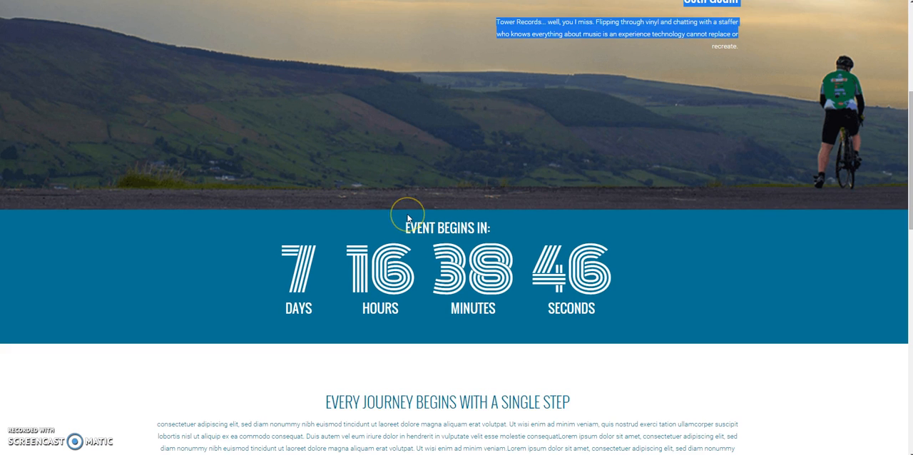
scroll(407, 214, "down", 2)
scroll(405, 219, "up", 2)
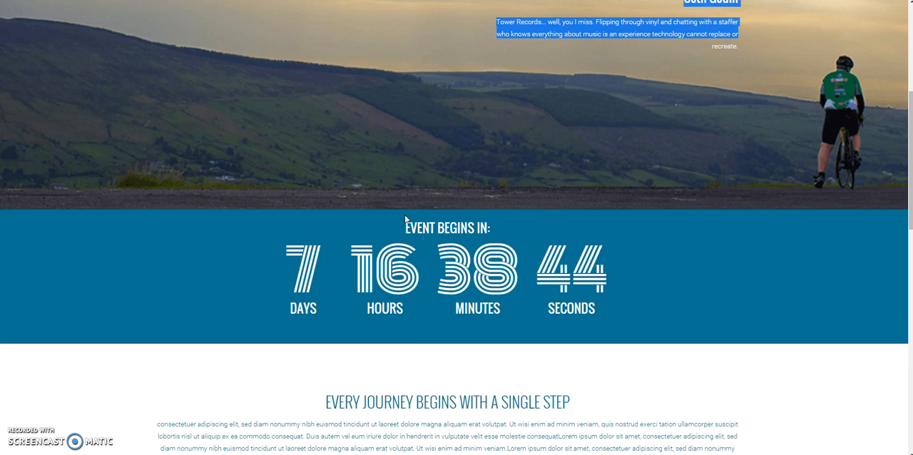
scroll(449, 282, "down", 9)
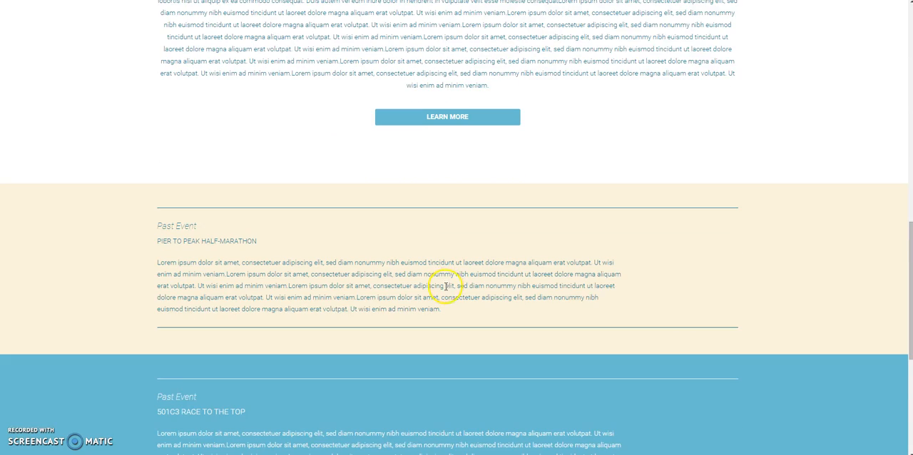
scroll(443, 288, "up", 12)
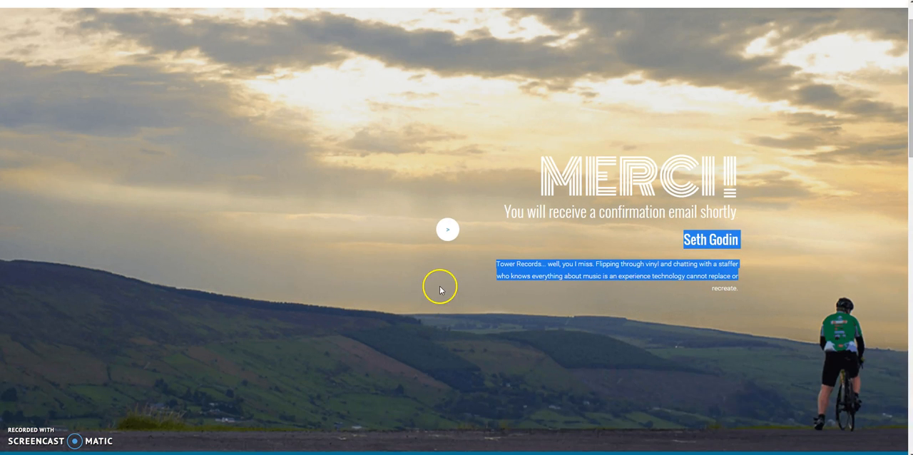
scroll(440, 289, "up", 1)
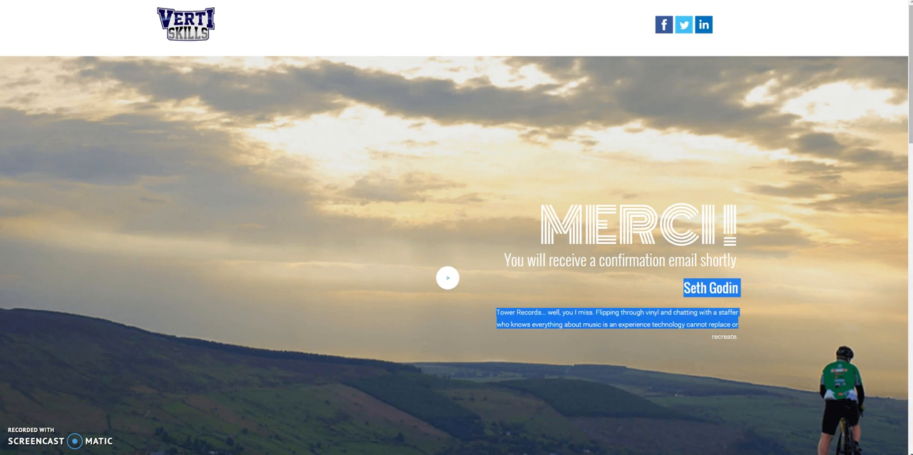
Shrink the browser window to phone width to check the preview's responsive layout, and restore it to full size.
key("F11")
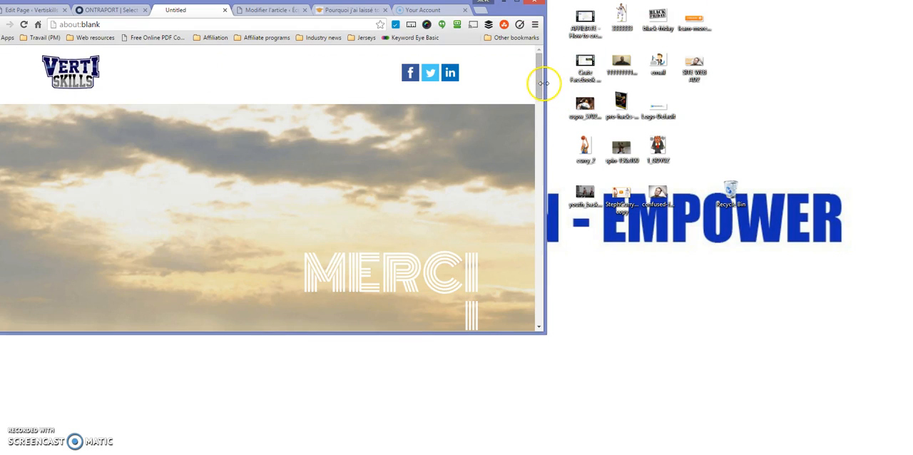
left_click_drag(543, 83, 263, 101)
scroll(210, 163, "down", 4)
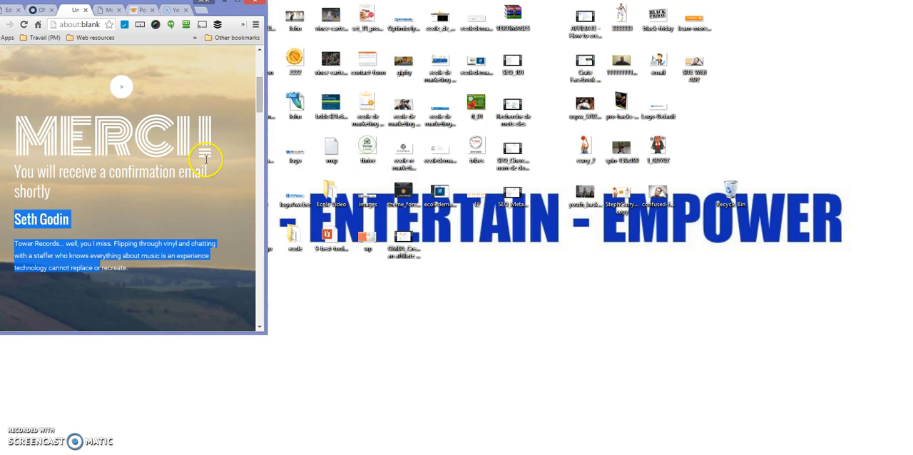
scroll(205, 133, "up", 1)
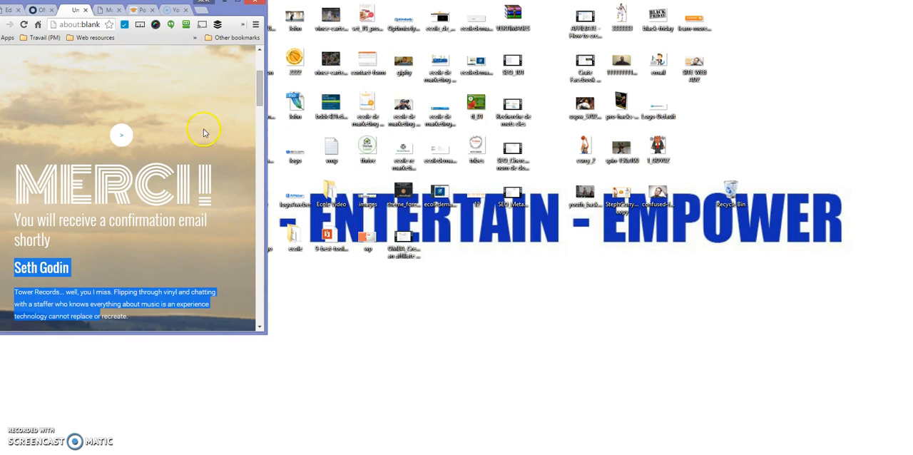
left_click(239, 6)
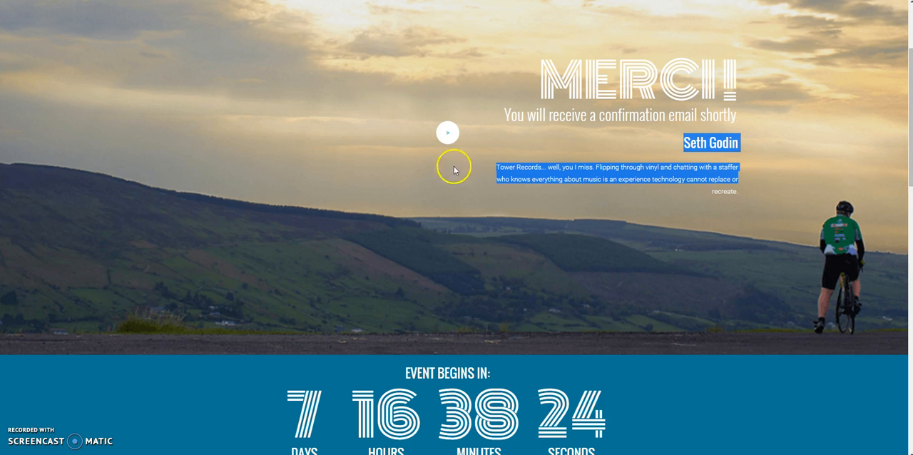
scroll(452, 164, "up", 3)
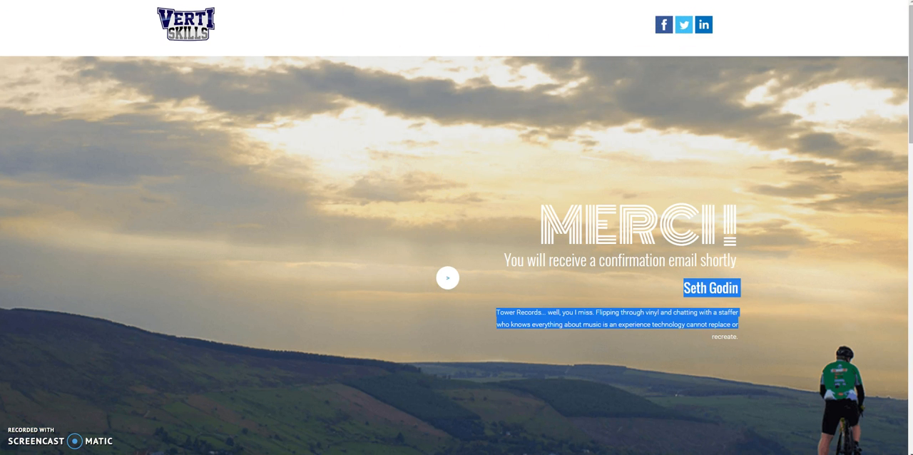
Return to the TEST EDM page editor and open the domain selection for publishing the landing page.
left_click(237, 1)
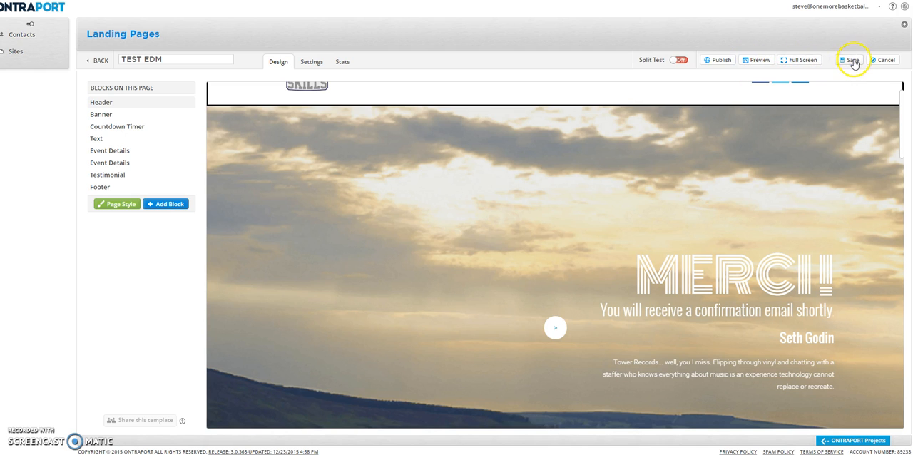
left_click(719, 62)
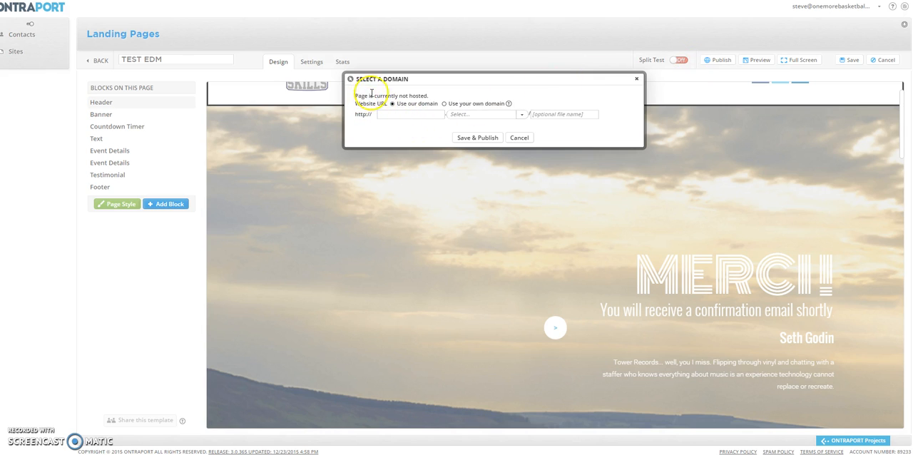
left_click_drag(428, 96, 358, 97)
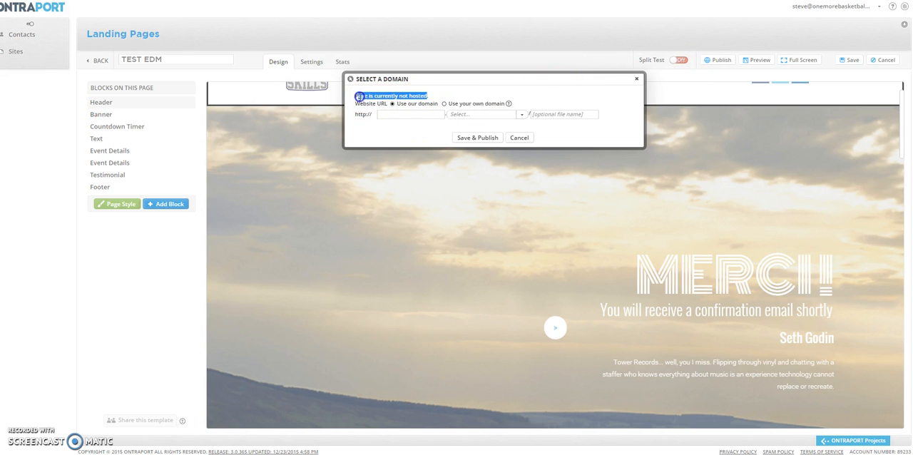
left_click(416, 110)
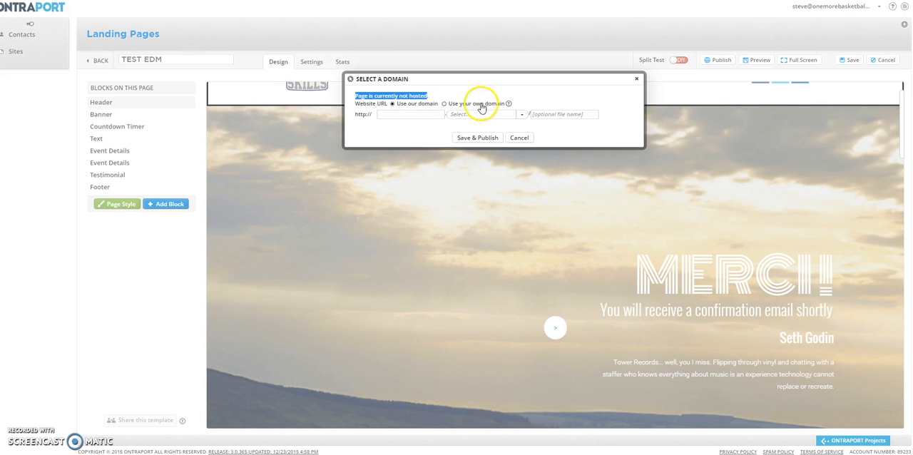
Review the own-domain option and its help note for the website URL, return to the provided-domain option, and close the domain selection.
left_click(445, 104)
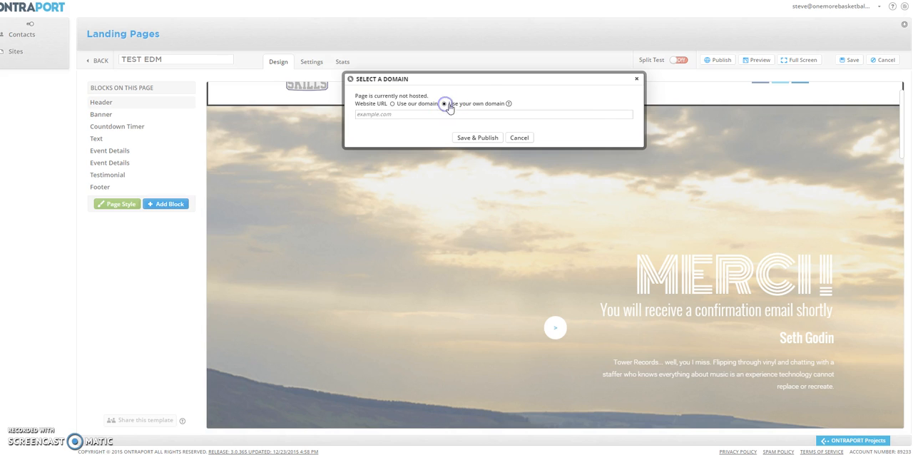
mouse_move(508, 105)
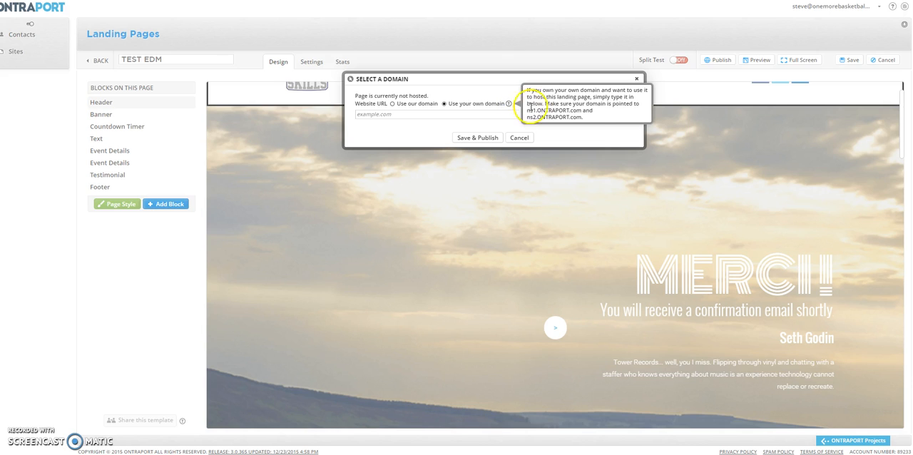
left_click(587, 117)
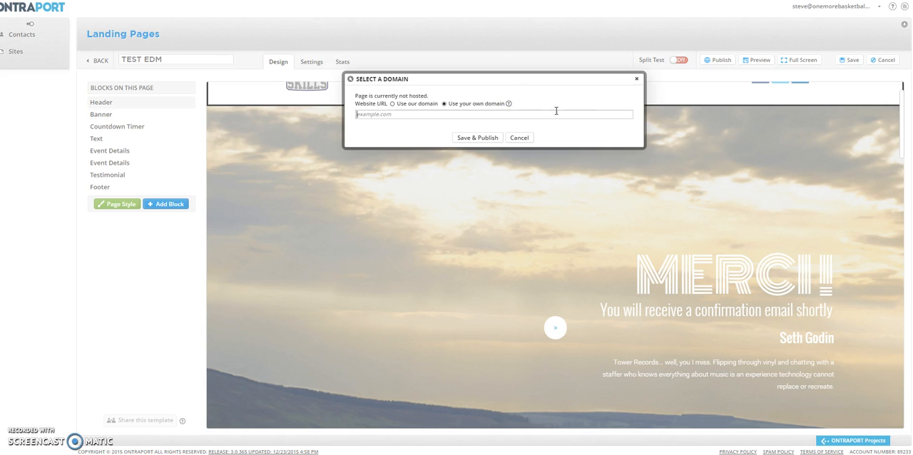
mouse_move(509, 103)
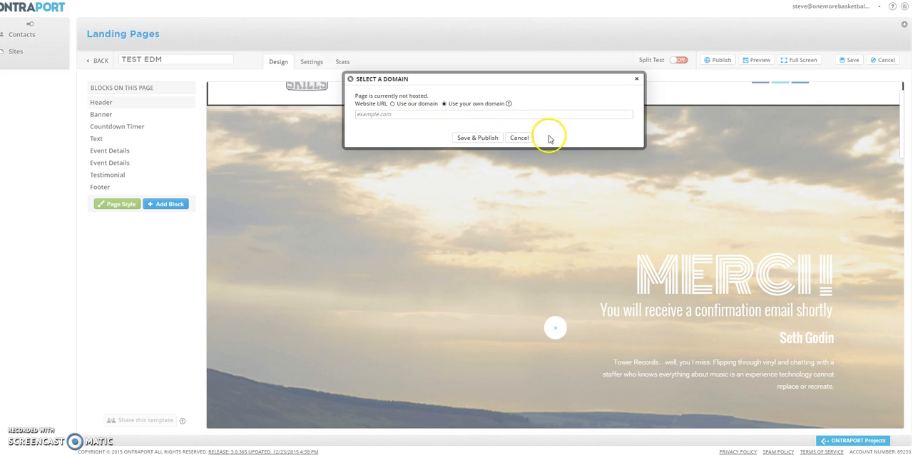
left_click(392, 105)
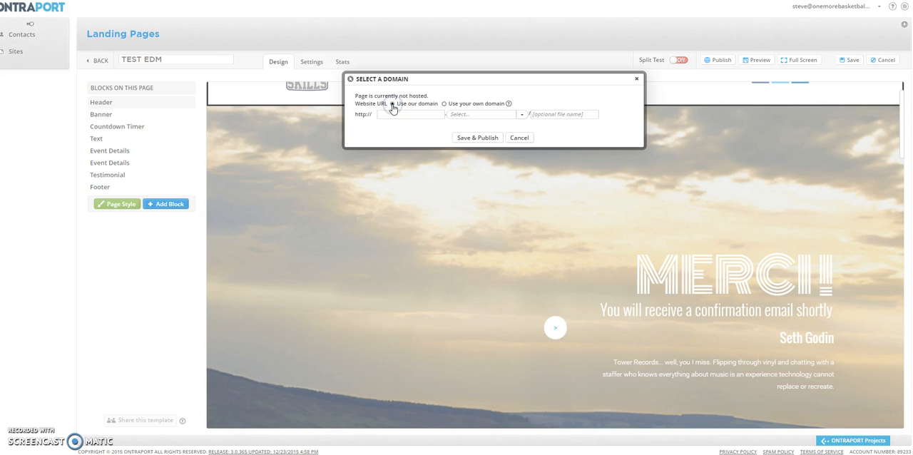
left_click(392, 114)
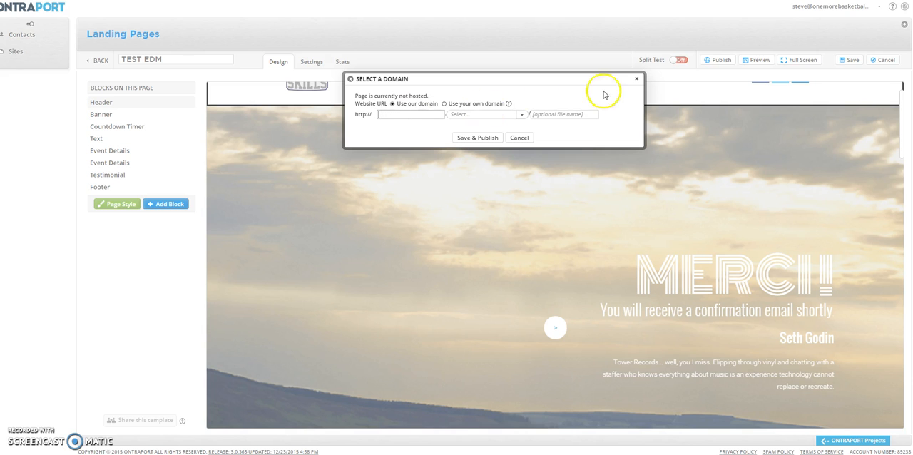
left_click(637, 79)
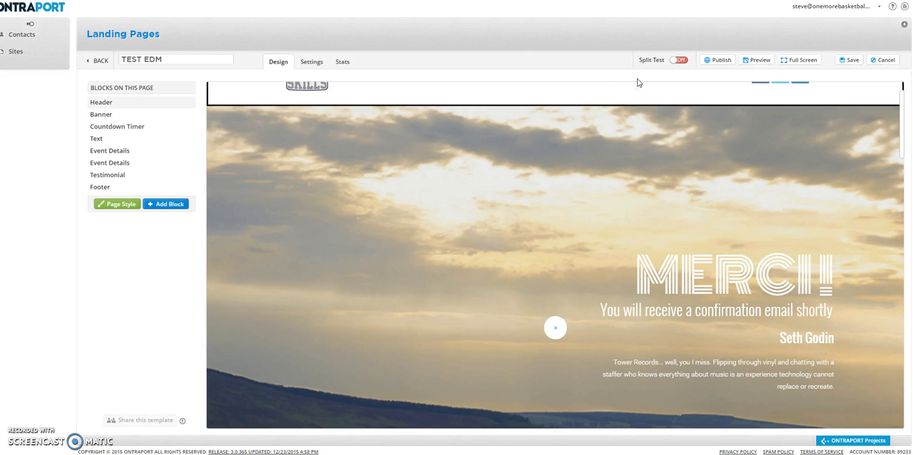
Save and publish the landing page on the provided domain respond.ontraport.net with the subdomain edm.
left_click(714, 61)
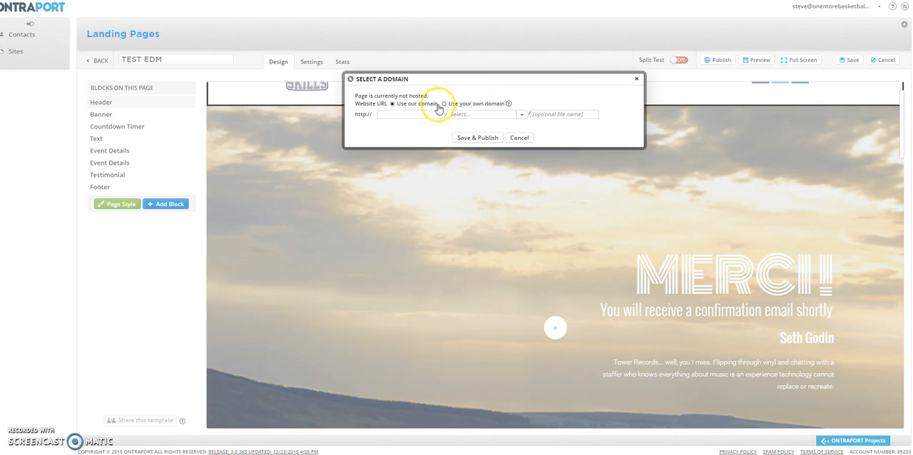
left_click(416, 114)
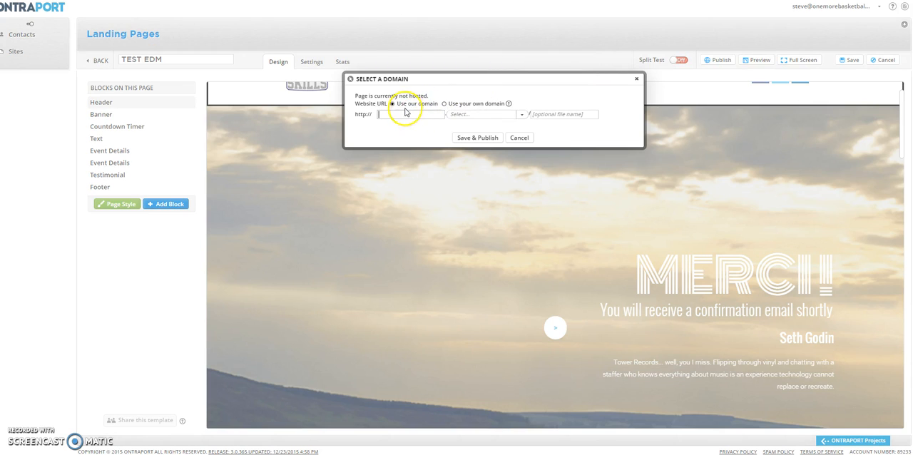
left_click(521, 115)
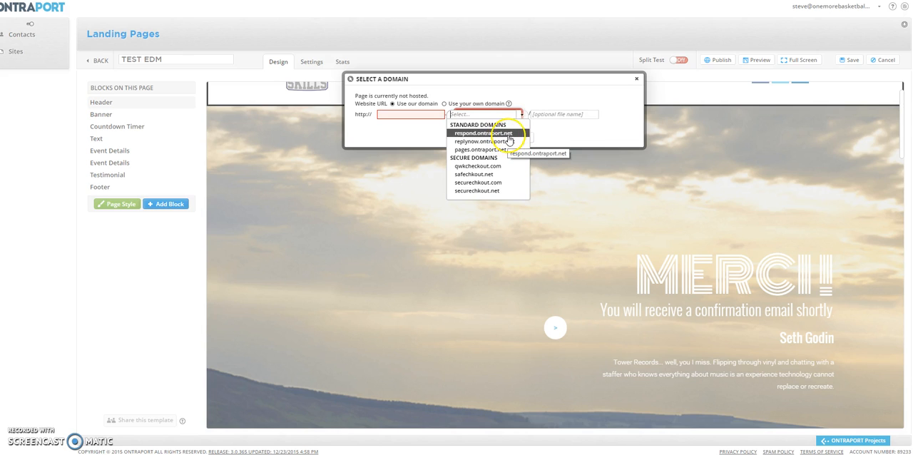
left_click(507, 138)
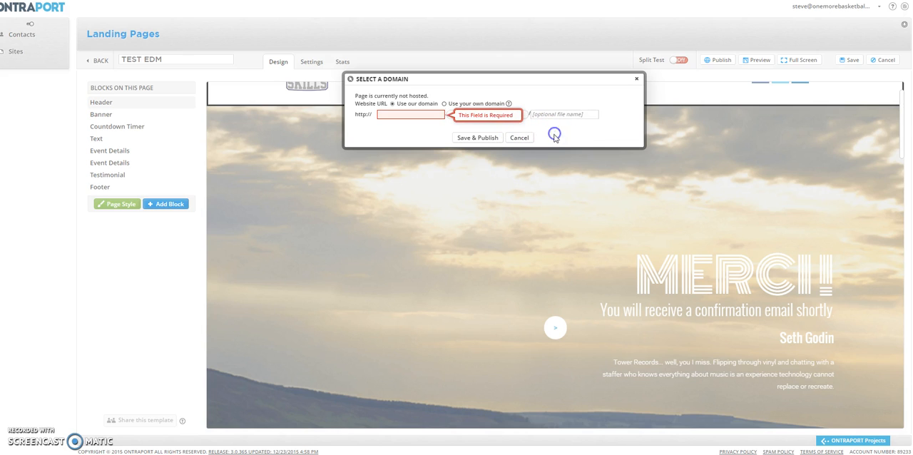
left_click(420, 115)
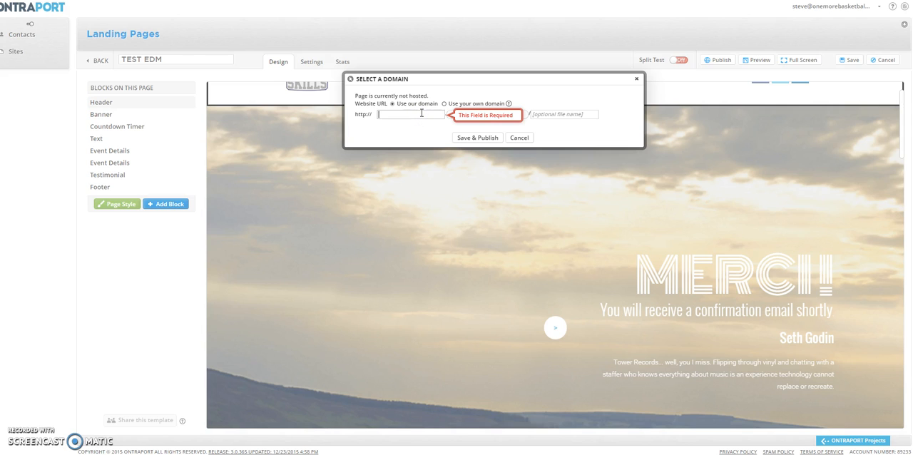
type("edm")
left_click(468, 139)
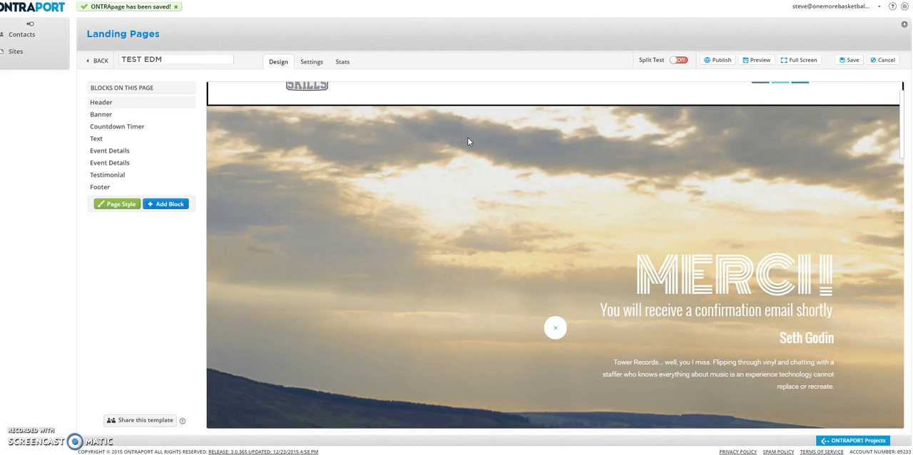
left_click(468, 141)
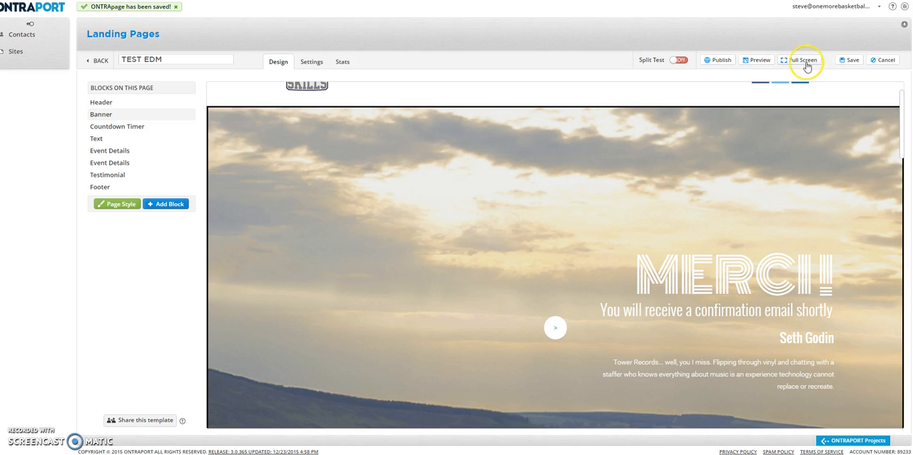
Open the published landing page from its publishing settings and check its banner and countdown timer.
left_click(717, 61)
left_click(433, 96)
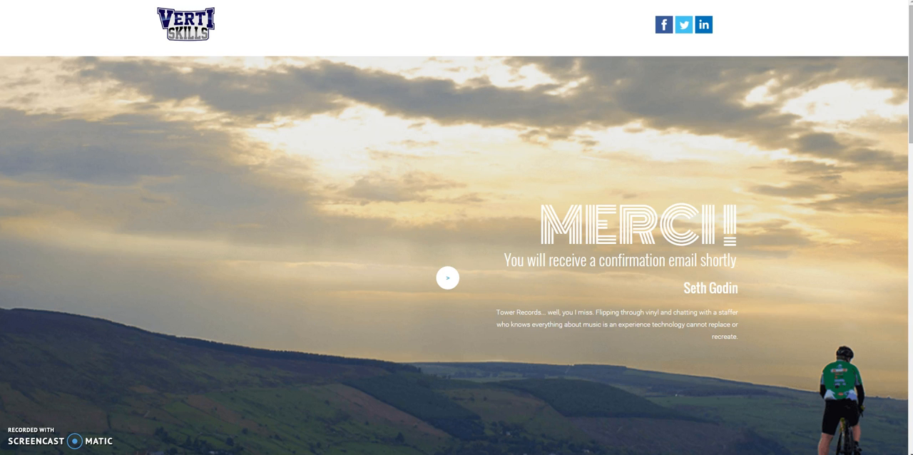
scroll(336, 117, "down", 3)
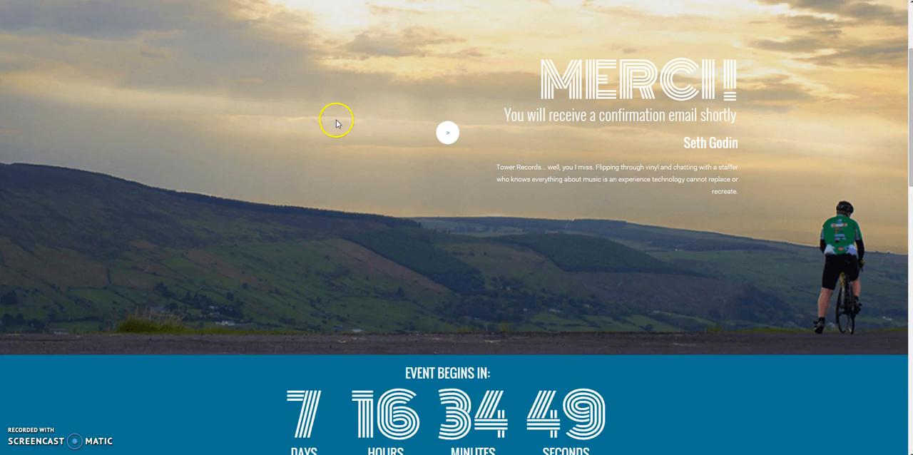
scroll(336, 117, "up", 3)
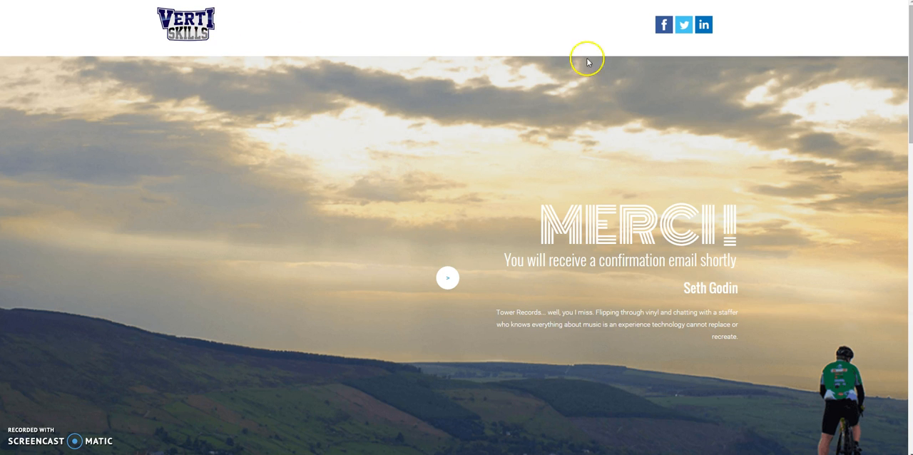
Restore the browser to a narrow window, move it toward the desktop's centre, and check the published page's mobile layout.
left_click(887, 0)
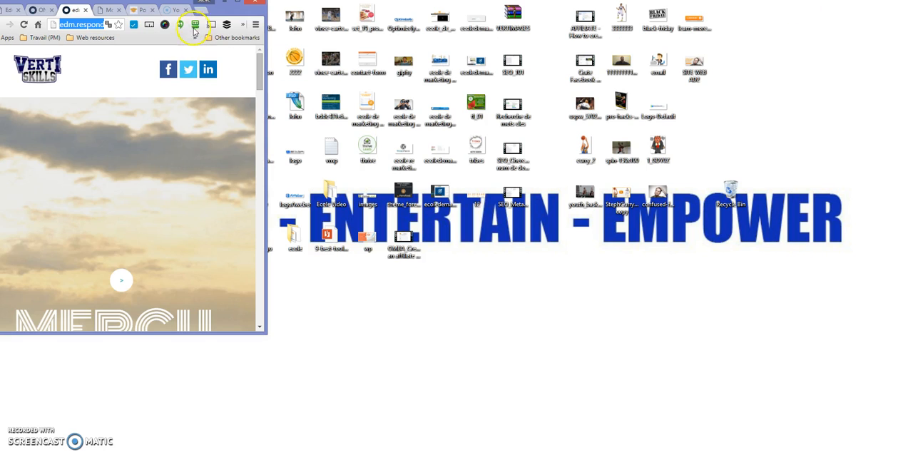
left_click_drag(217, 10, 348, 56)
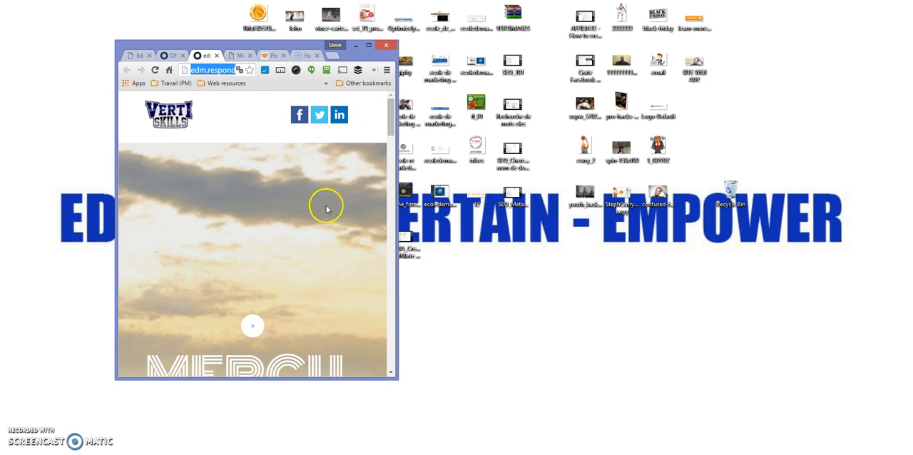
scroll(298, 217, "down", 1)
scroll(298, 217, "down", 10)
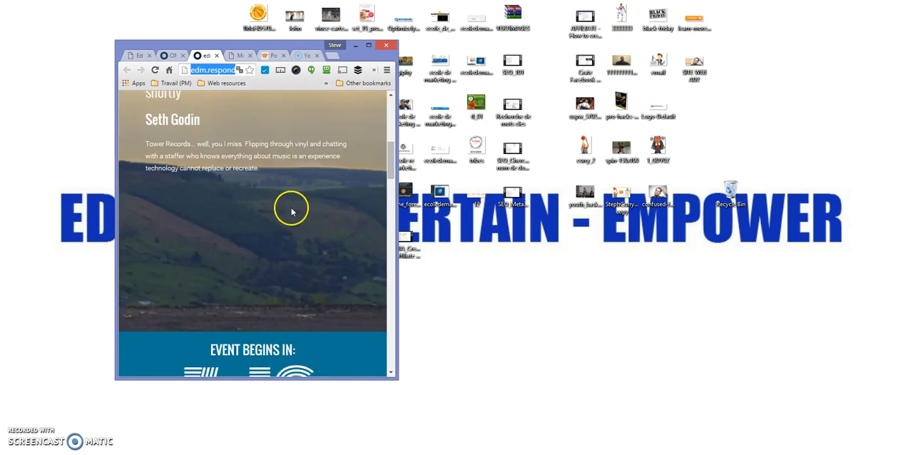
scroll(291, 205, "up", 10)
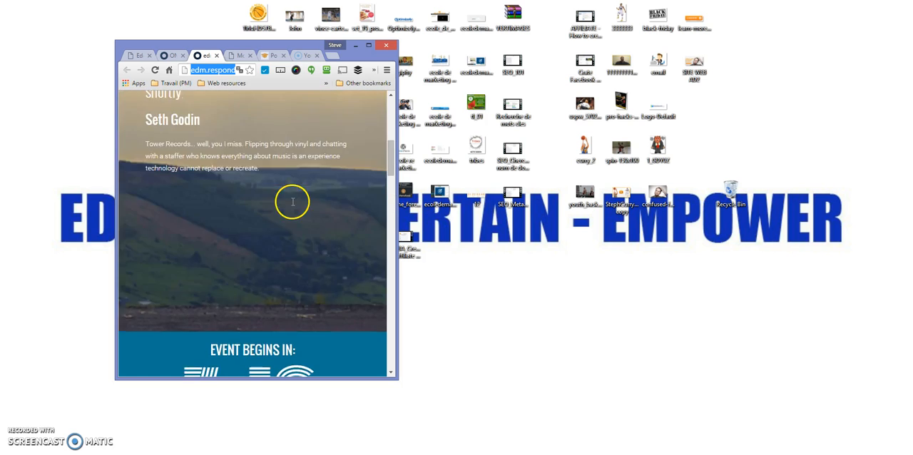
Widen the browser window to check how the published page adapts, and maximize it back at the page's start.
left_click_drag(398, 74, 745, 88)
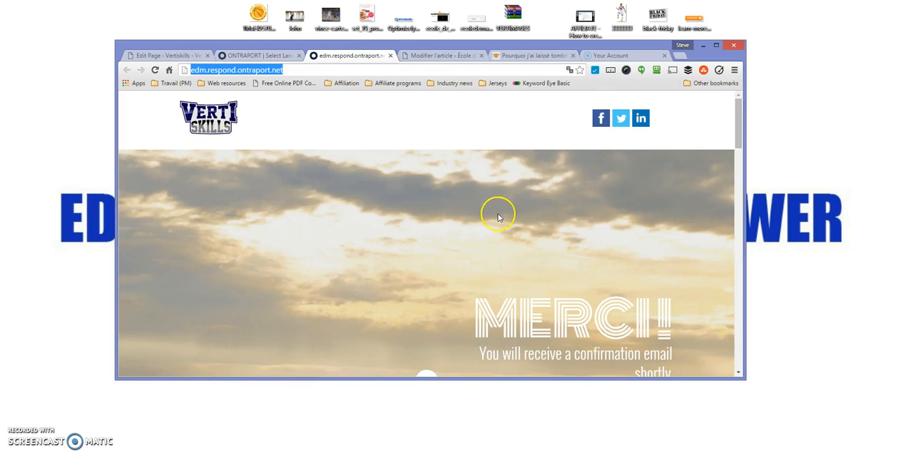
scroll(497, 211, "down", 8)
scroll(497, 217, "down", 1)
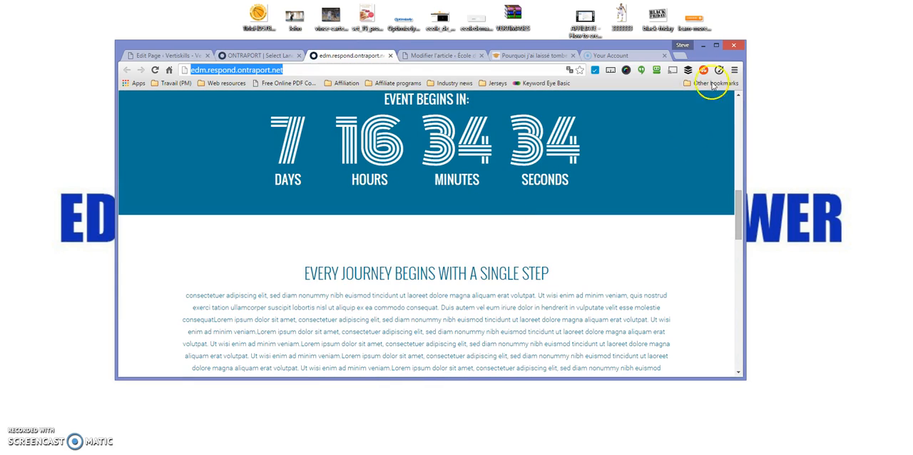
left_click(716, 45)
scroll(390, 136, "up", 9)
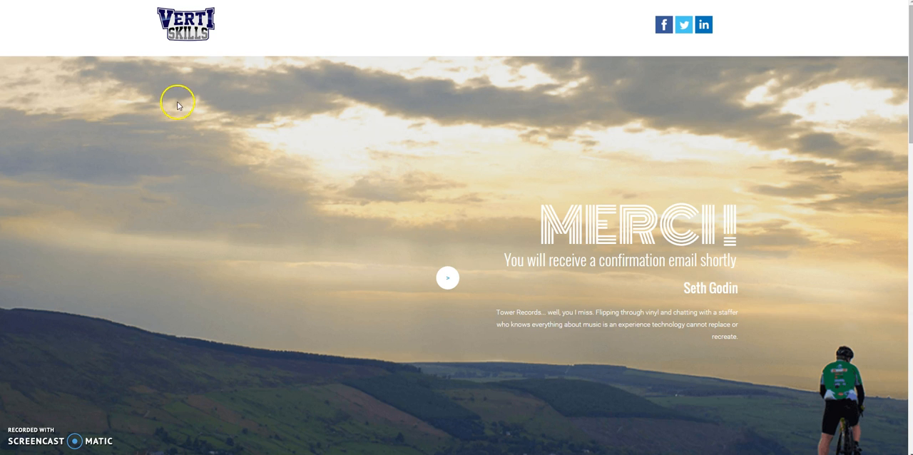
scroll(178, 99, "down", 3)
scroll(177, 104, "up", 3)
left_click(174, 91)
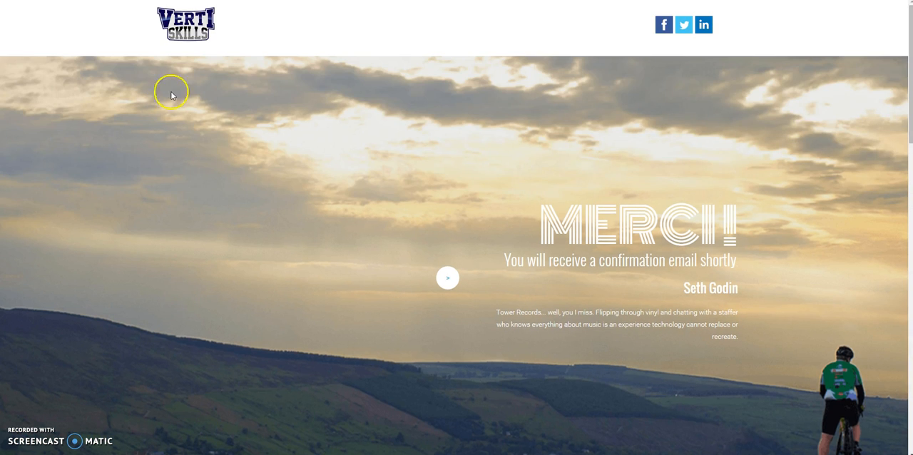